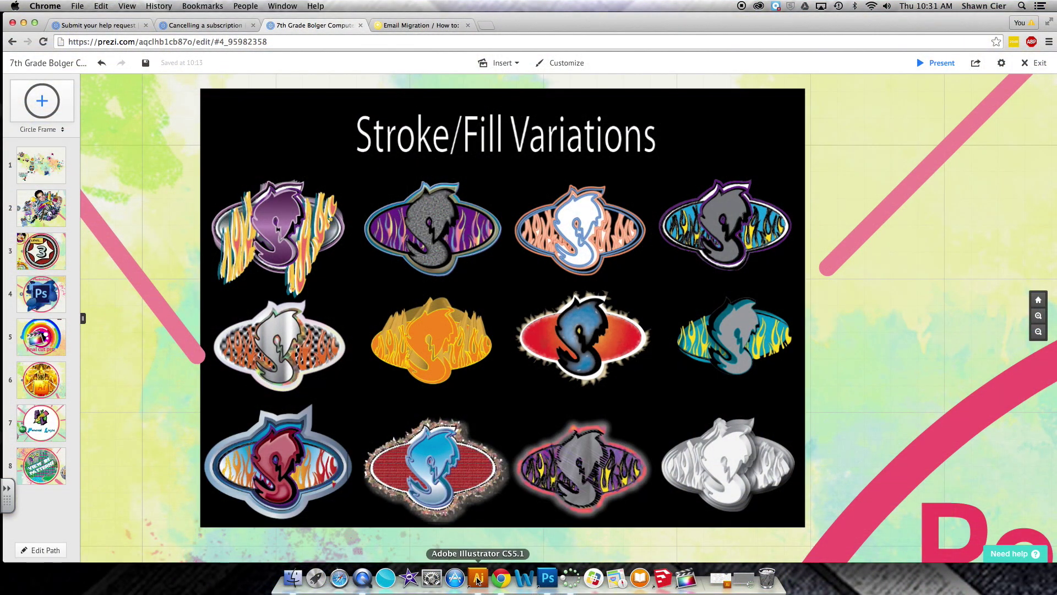
Switch to Illustrator and move the white ovals covering the flames off the three right-hand logo copies onto the canvas beside the artboard
{"action": "left_click", "coordinate": [478, 578]}
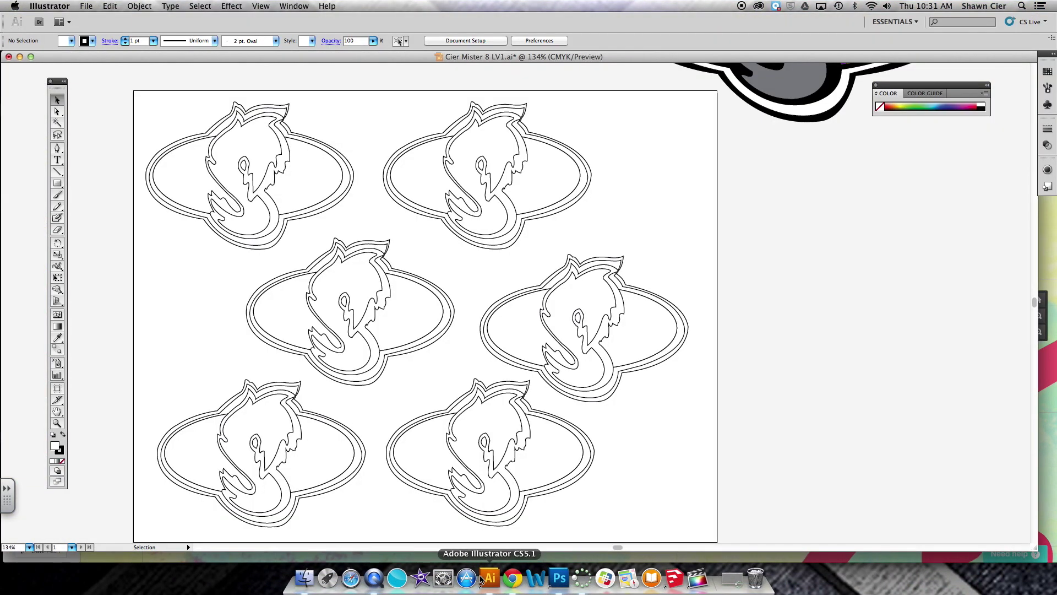
{"action": "scroll", "coordinate": [764, 263], "scroll_direction": "right", "scroll_amount": 2}
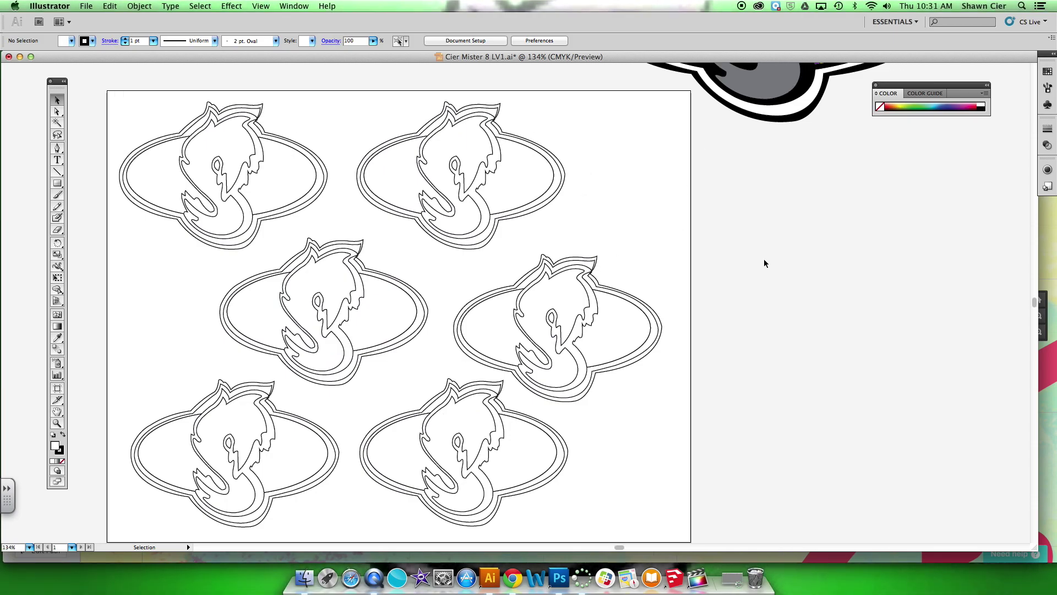
{"action": "left_click_drag", "start_coordinate": [1035, 304], "coordinate": [1035, 292]}
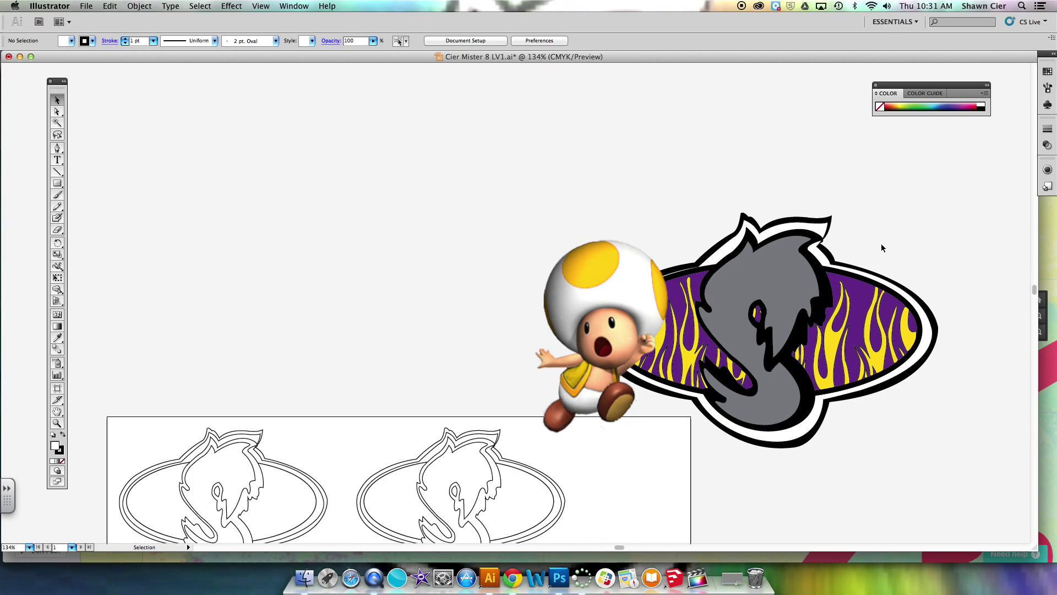
{"action": "key", "text": "super+z"}
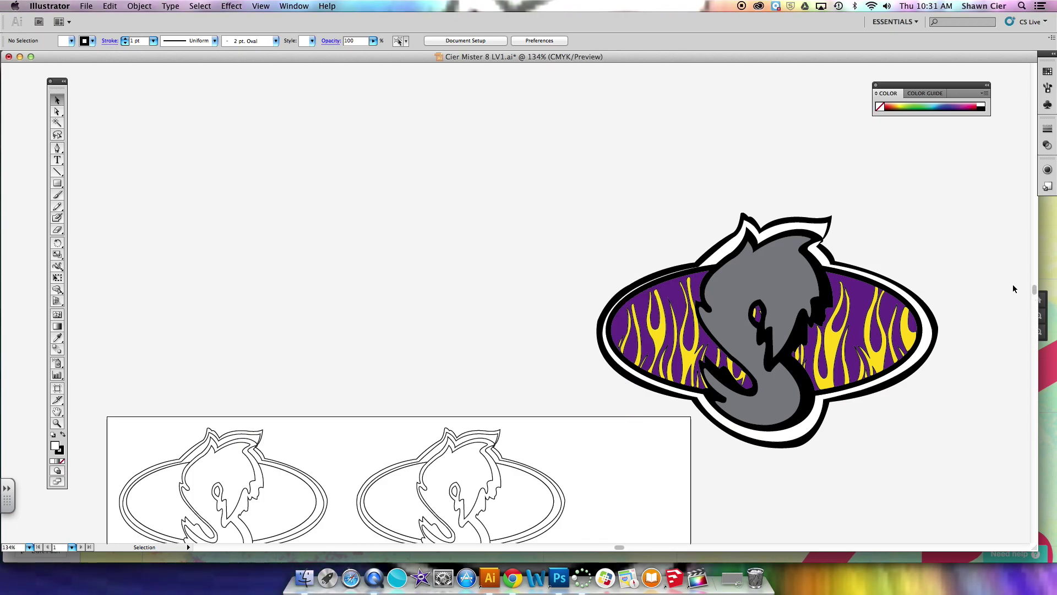
{"action": "left_click_drag", "start_coordinate": [1037, 296], "coordinate": [1037, 308]}
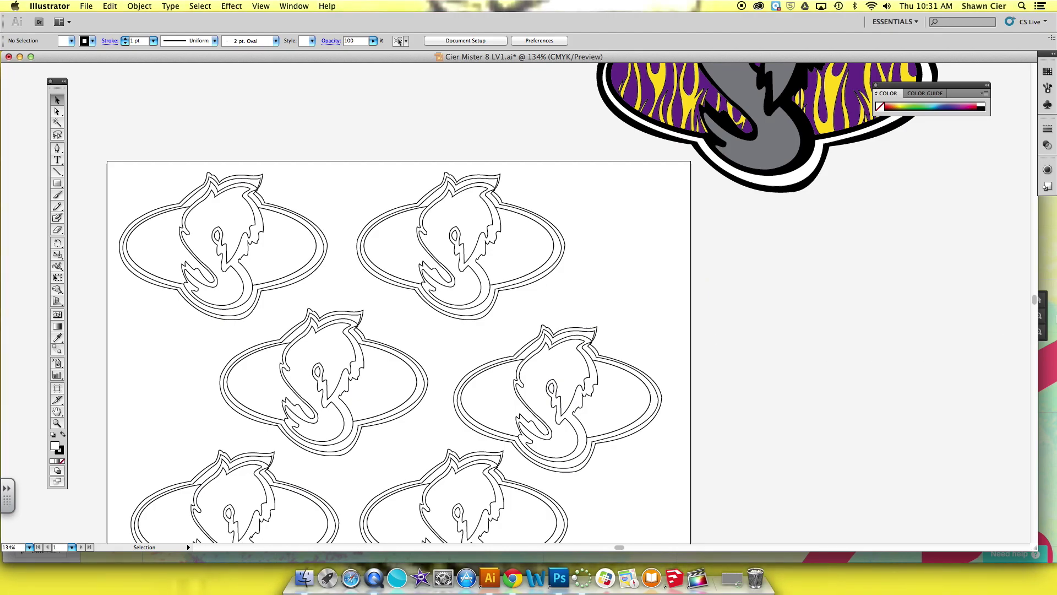
{"action": "scroll", "coordinate": [1032, 307], "scroll_direction": "down", "scroll_amount": 3}
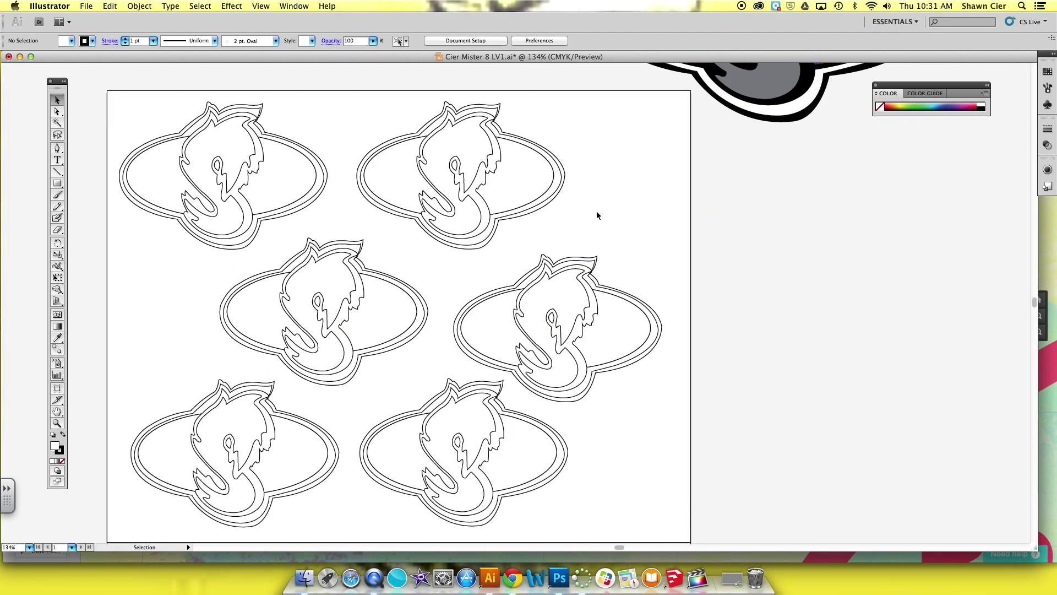
{"action": "left_click_drag", "start_coordinate": [546, 194], "coordinate": [826, 205]}
{"action": "left_click_drag", "start_coordinate": [643, 343], "coordinate": [867, 341]}
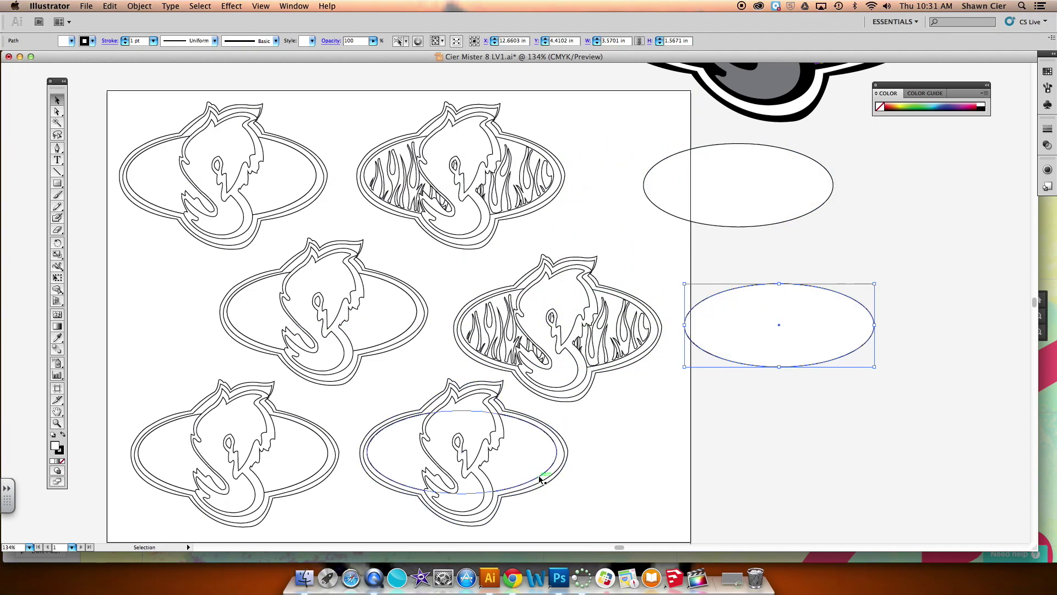
{"action": "left_click_drag", "start_coordinate": [542, 479], "coordinate": [875, 487]}
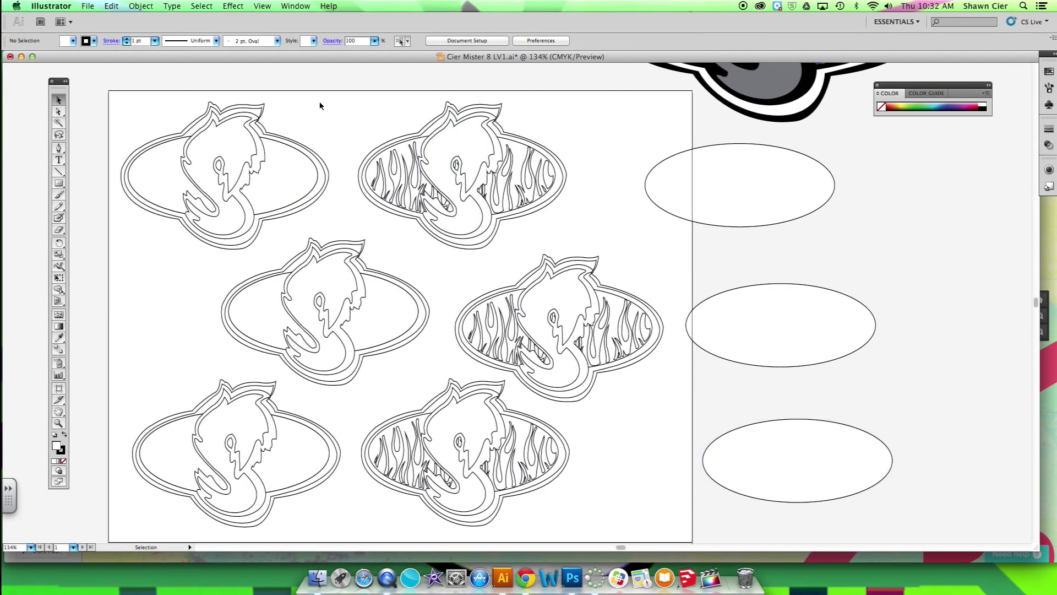
Inspect the paths stacked in the upper-left logo by selecting the whole logo and its individual parts
{"action": "left_click_drag", "start_coordinate": [320, 101], "coordinate": [122, 226]}
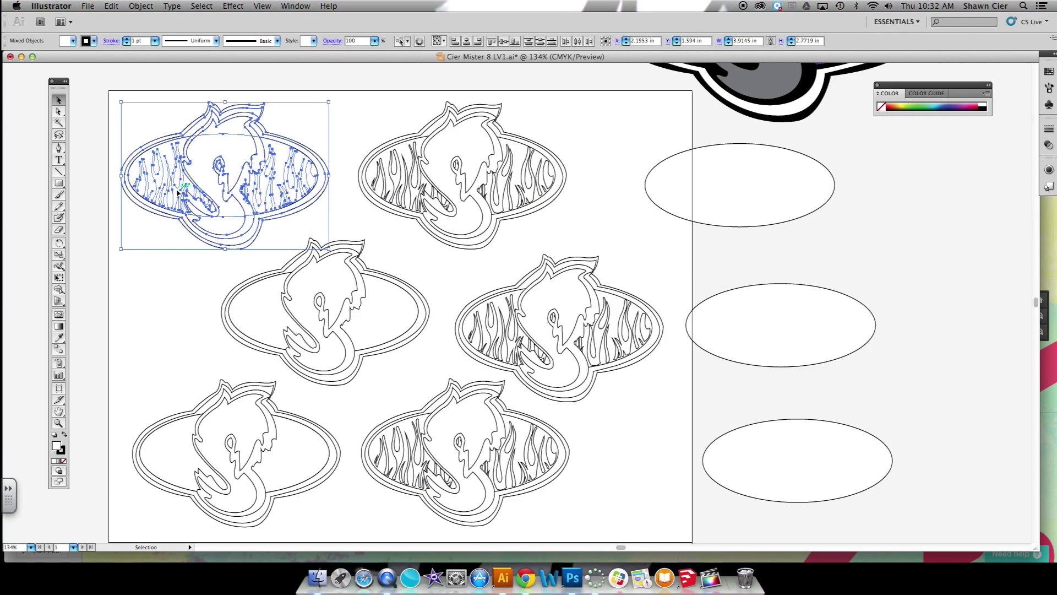
{"action": "left_click", "coordinate": [133, 236]}
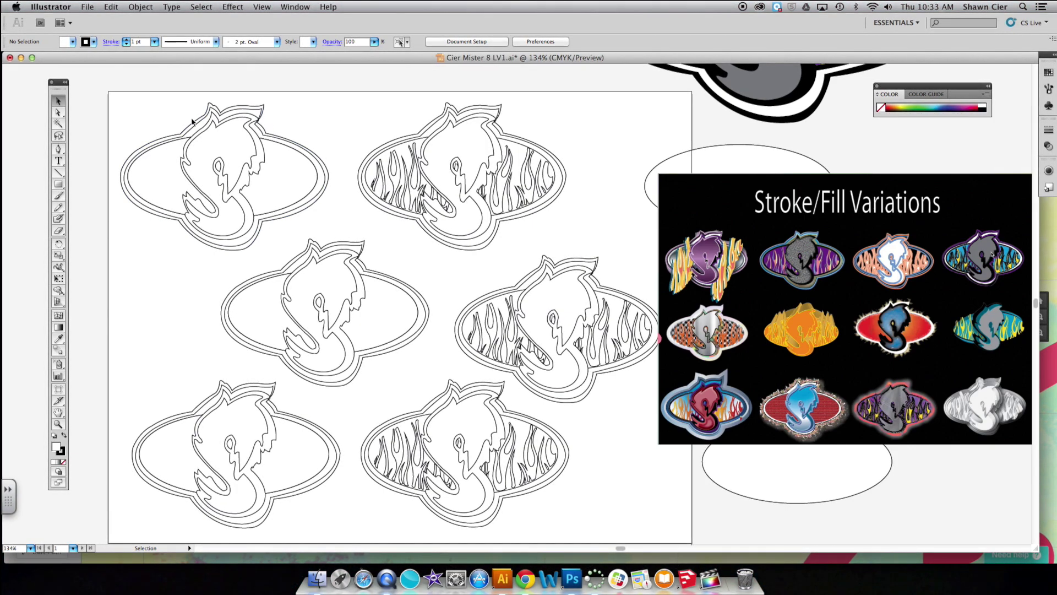
{"action": "left_click", "coordinate": [267, 167]}
{"action": "left_click_drag", "start_coordinate": [267, 175], "coordinate": [421, 220]}
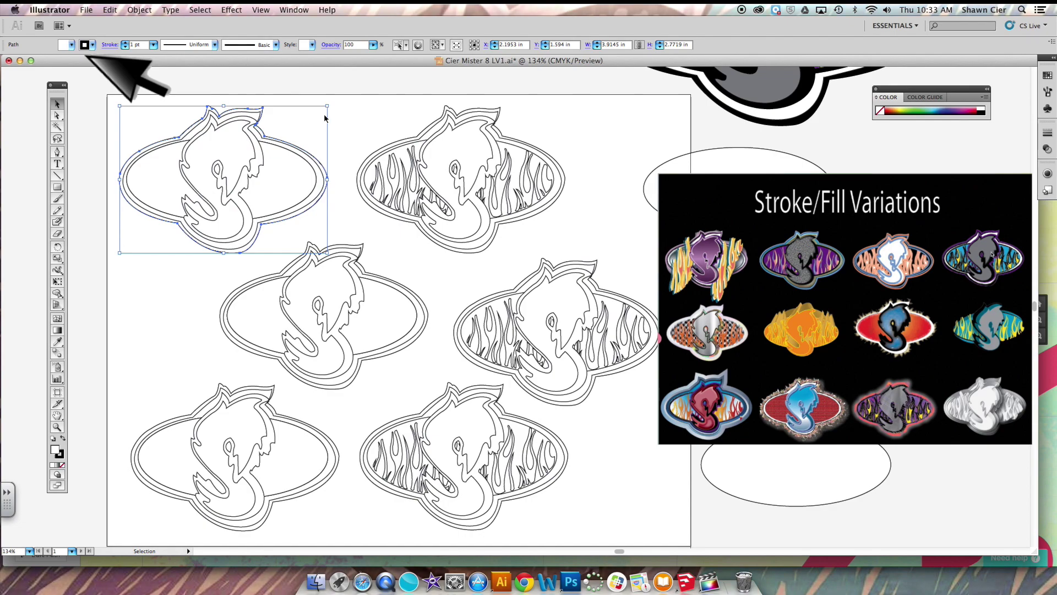
{"action": "left_click_drag", "start_coordinate": [315, 99], "coordinate": [264, 164]}
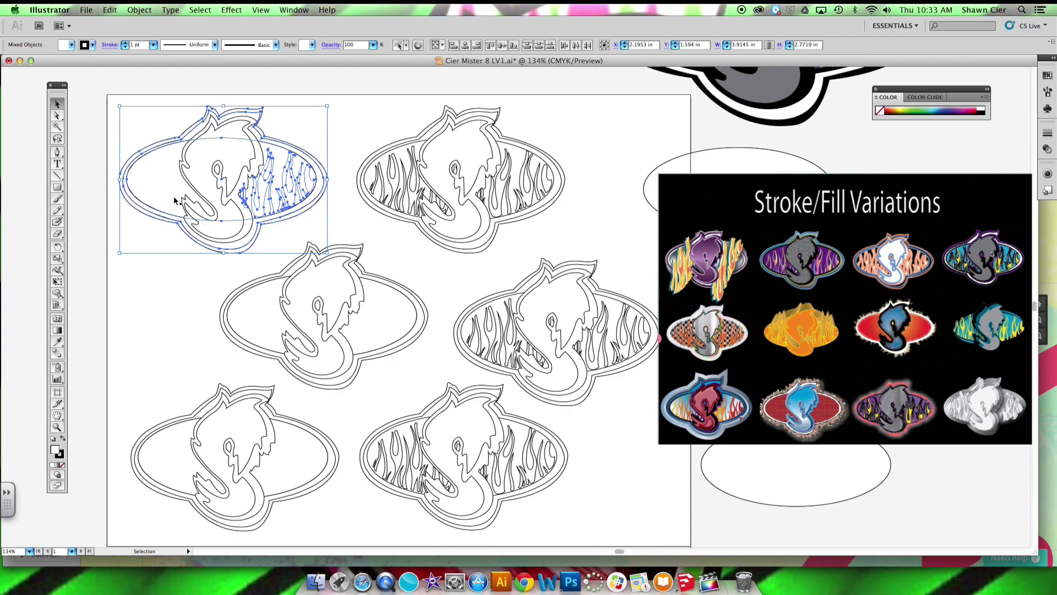
{"action": "key", "text": "Delete"}
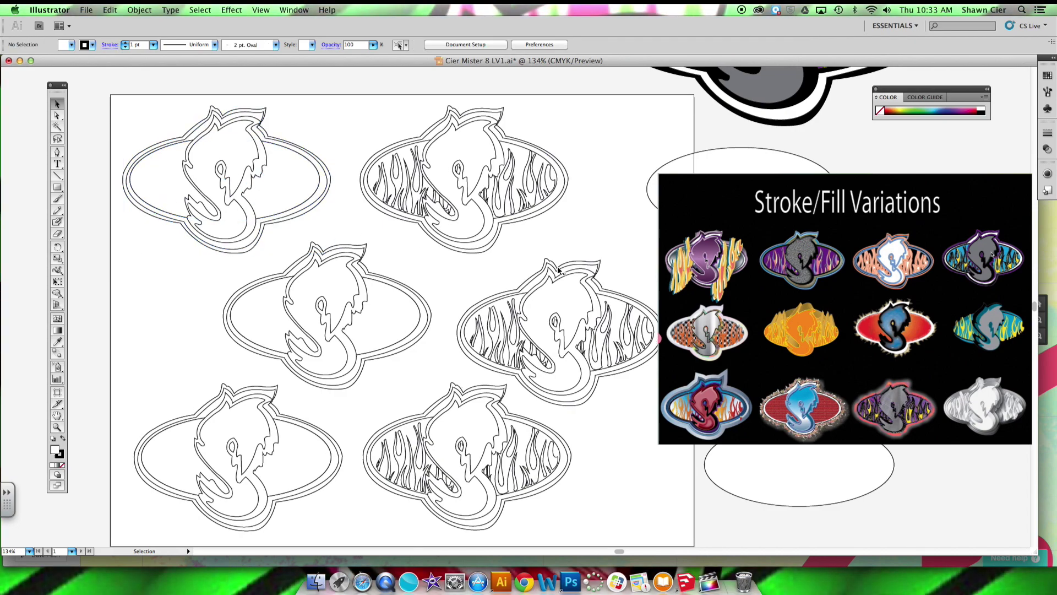
Group the flames on both sides of the upper-right logo
{"action": "left_click", "coordinate": [520, 195]}
{"action": "left_click", "coordinate": [418, 187]}
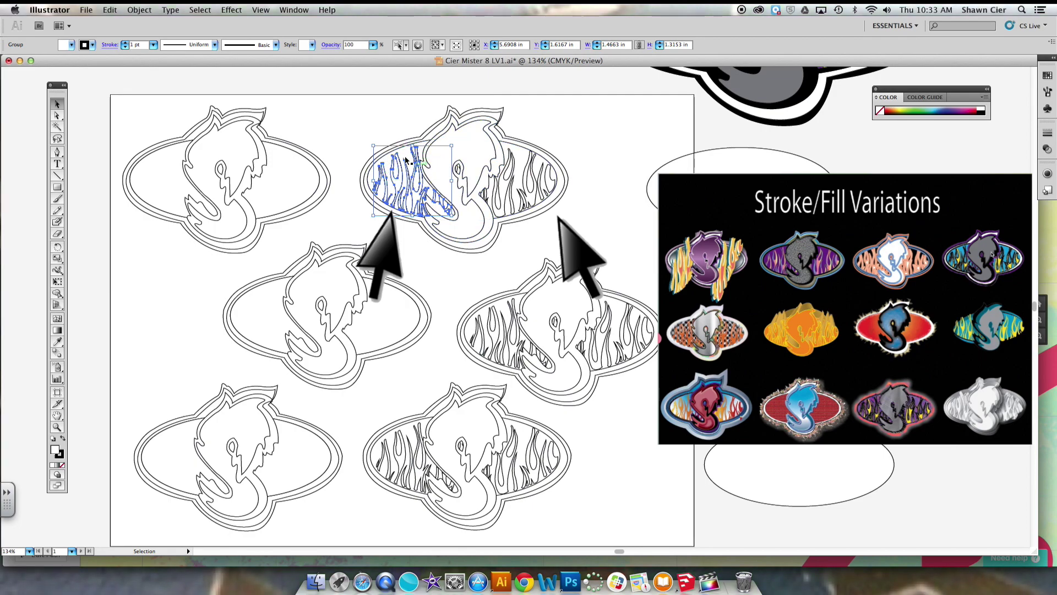
{"action": "left_click", "coordinate": [510, 185], "text": "shift"}
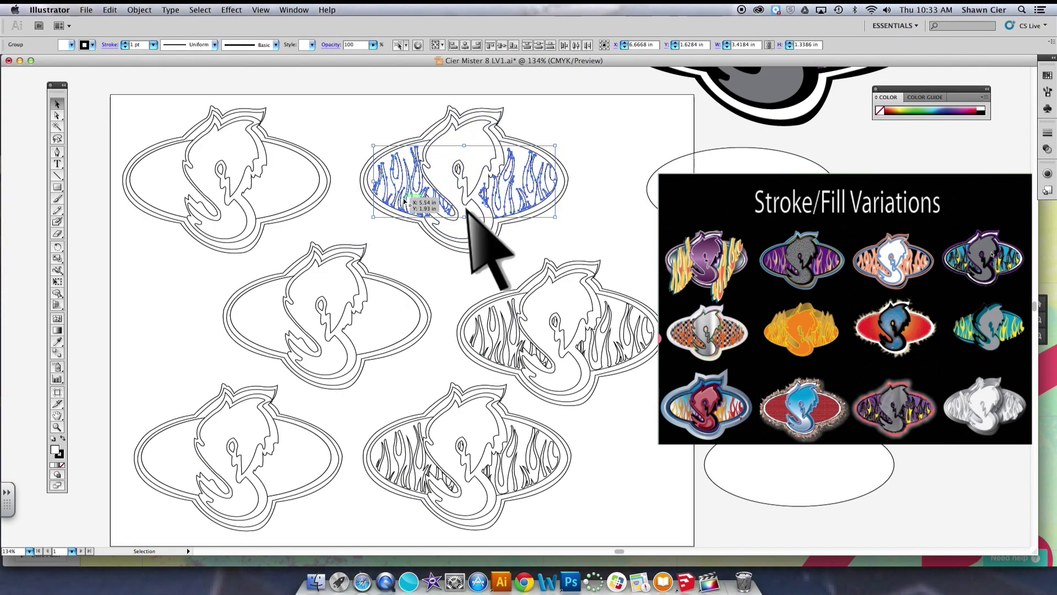
{"action": "key", "text": "a"}
{"action": "key", "text": "v"}
Group the flames on both sides of the middle-right logo
{"action": "left_click", "coordinate": [599, 350]}
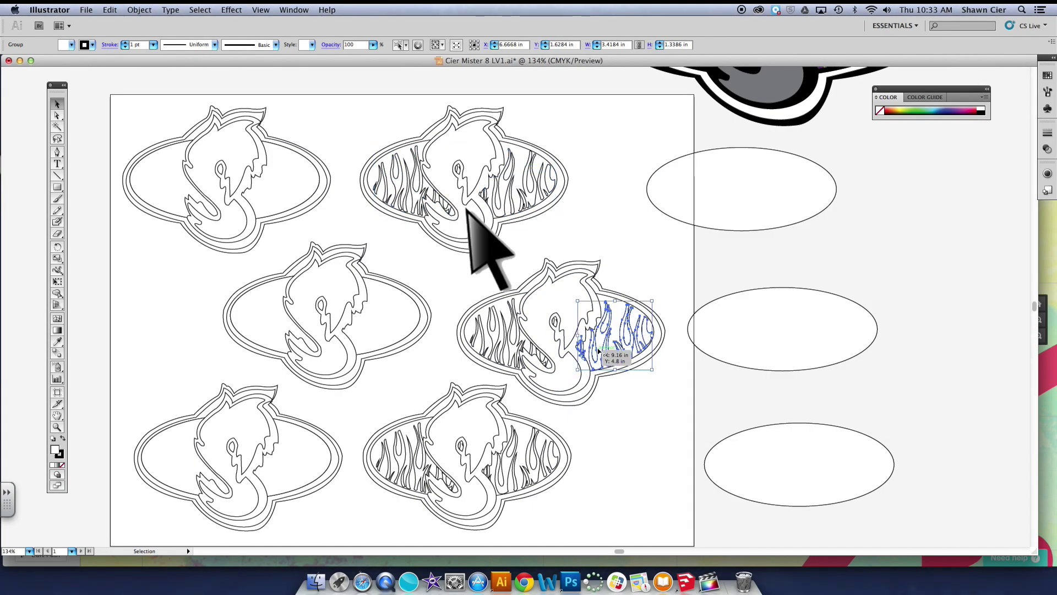
{"action": "left_click", "coordinate": [511, 348], "text": "shift"}
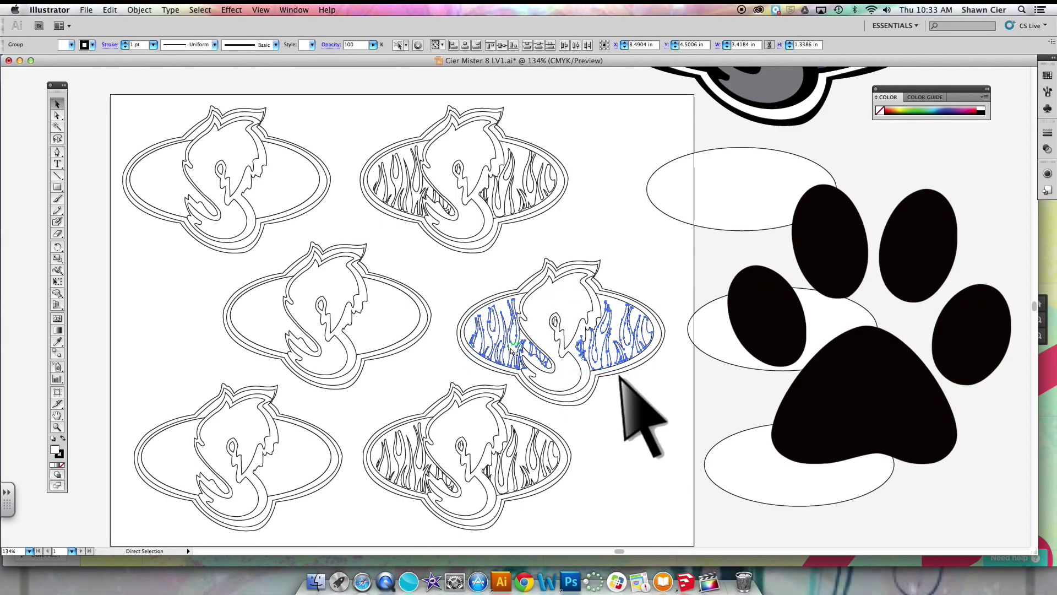
{"action": "key", "text": "a"}
{"action": "key", "text": "v"}
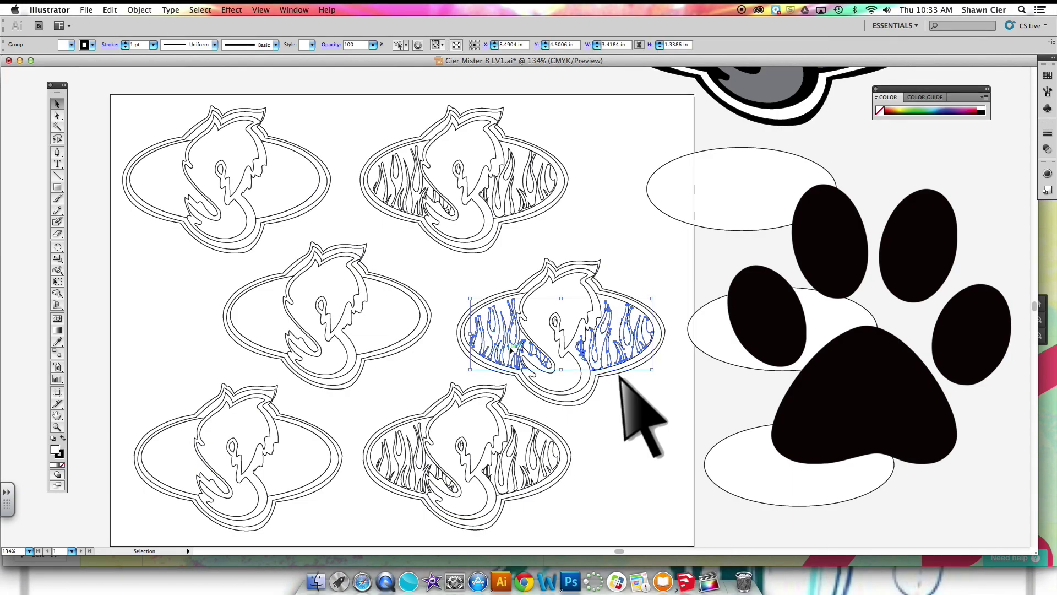
Group the flames on both sides of the lower-right logo and fill them with red
{"action": "left_click", "coordinate": [507, 466]}
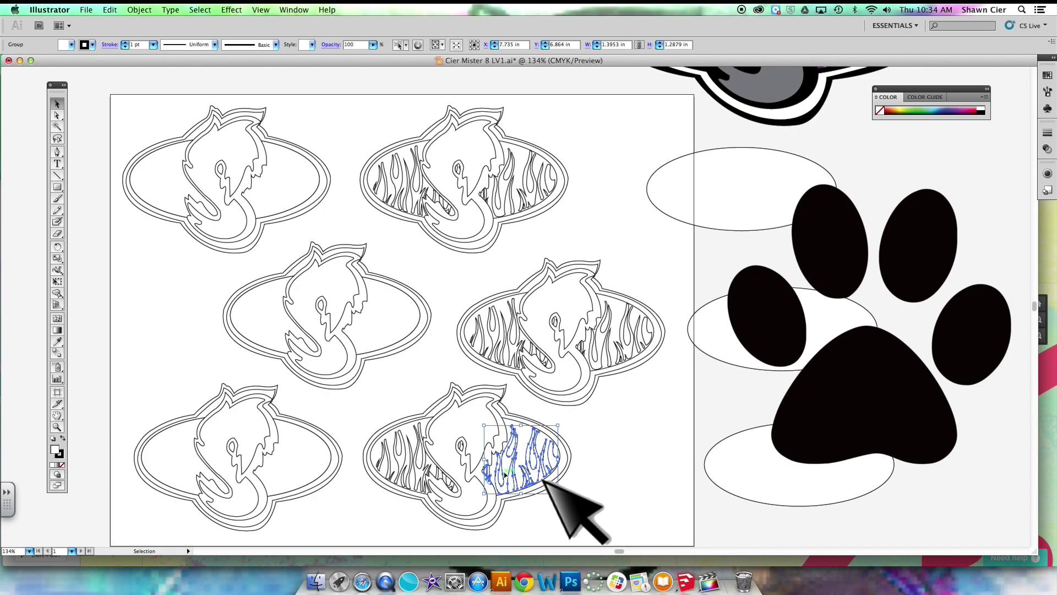
{"action": "left_click", "coordinate": [427, 467], "text": "shift"}
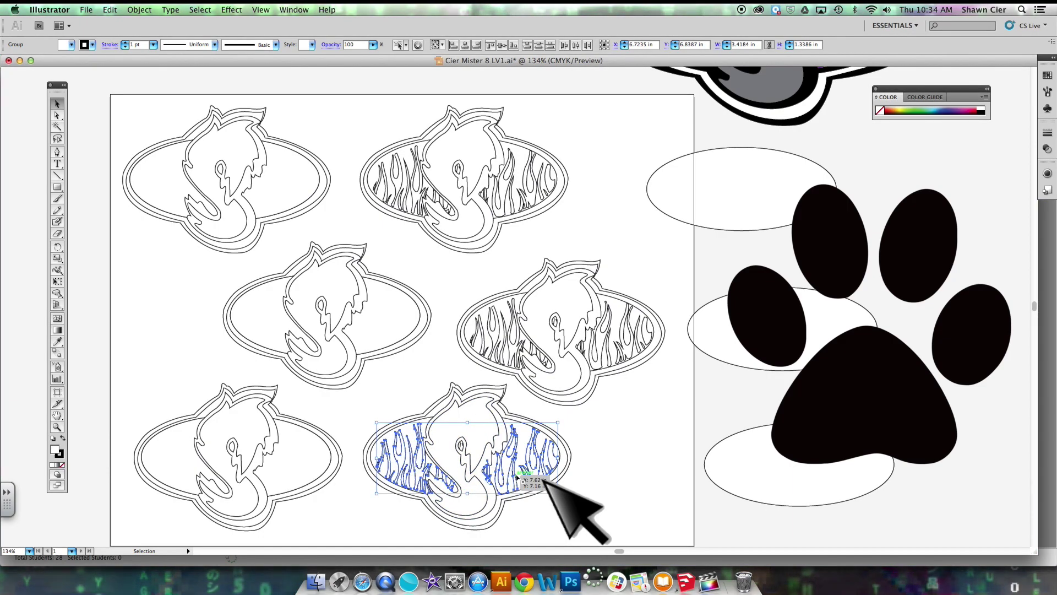
{"action": "key", "text": "a"}
{"action": "key", "text": "v"}
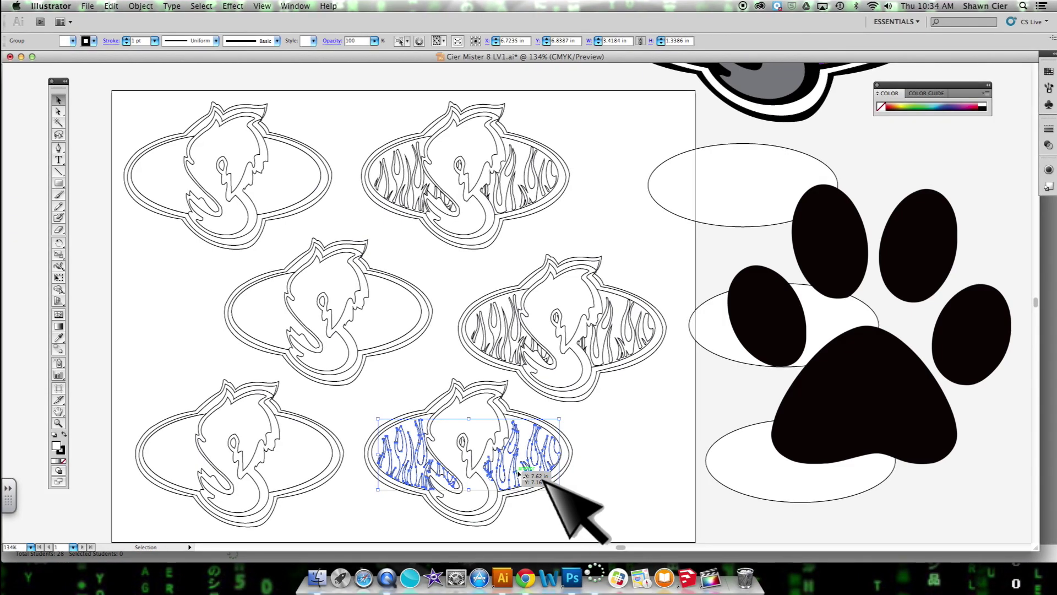
{"action": "key", "text": "super+g"}
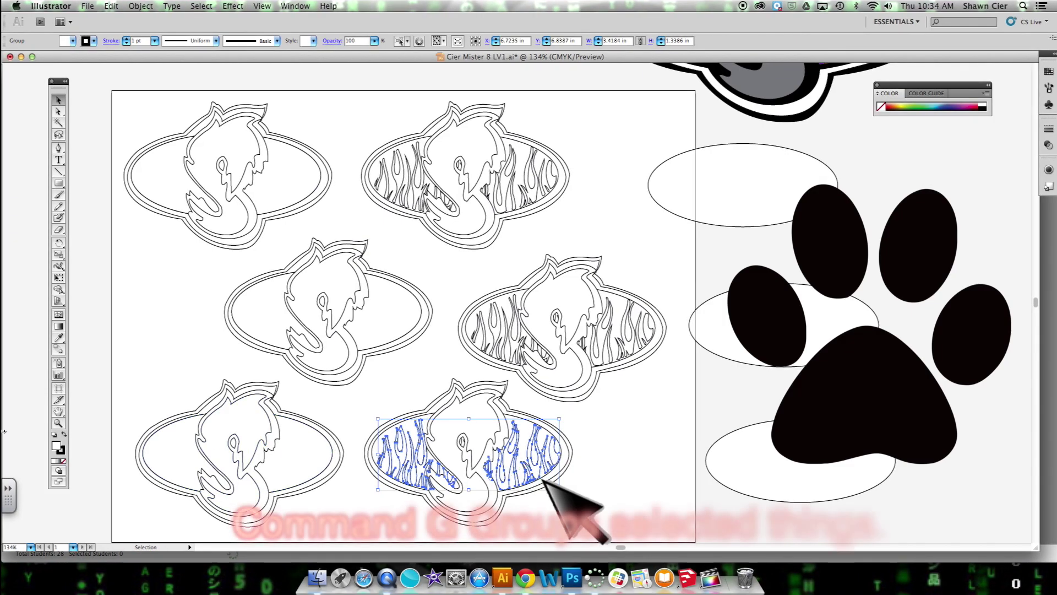
{"action": "left_click", "coordinate": [72, 40]}
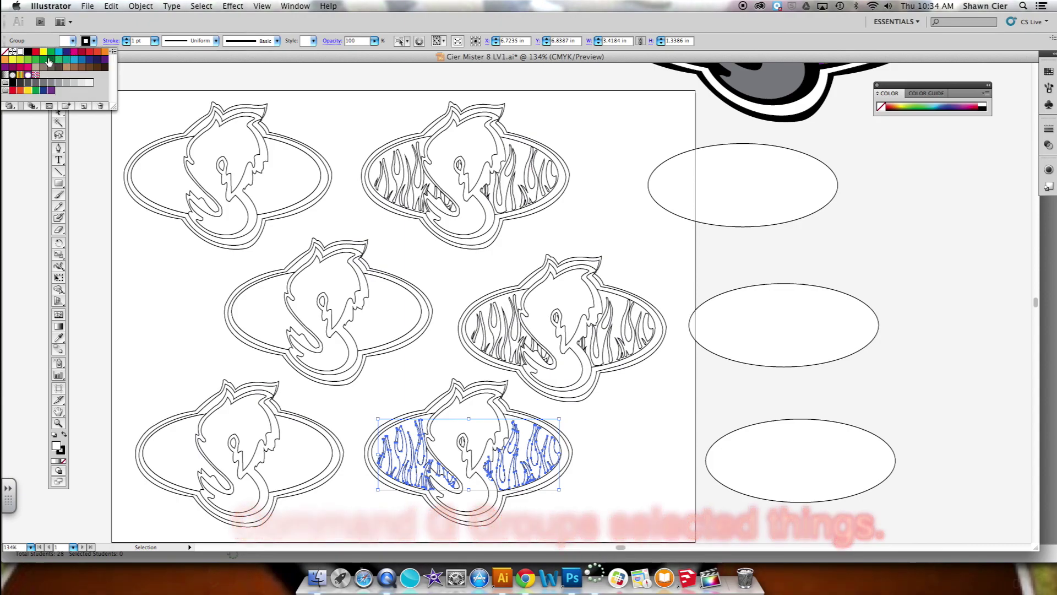
{"action": "left_click", "coordinate": [35, 53]}
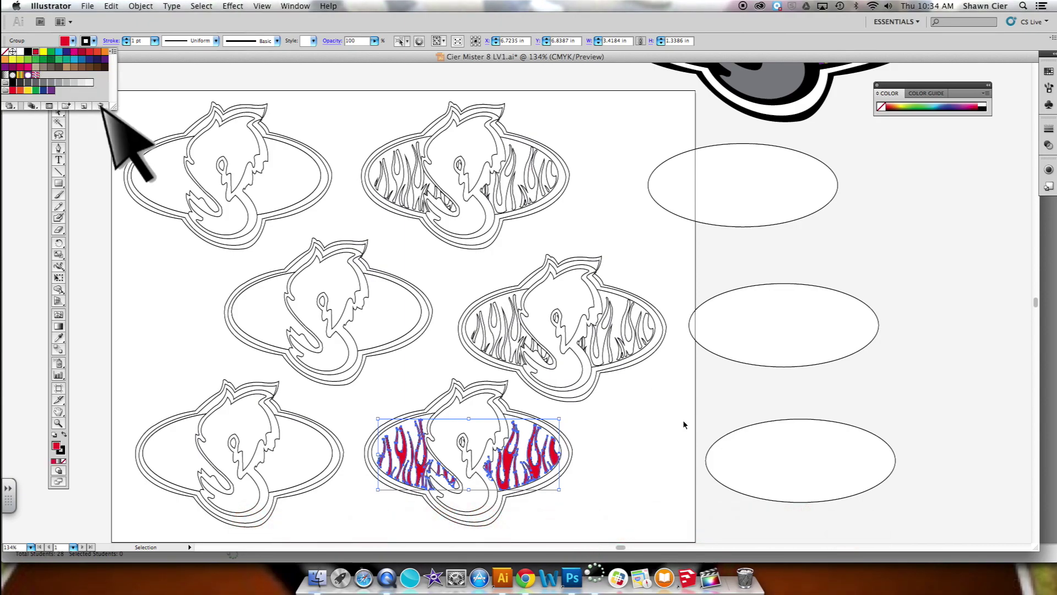
Give the grouped flames of the middle-right logo a dark red stroke with a 2 pt weight
{"action": "left_click", "coordinate": [651, 310]}
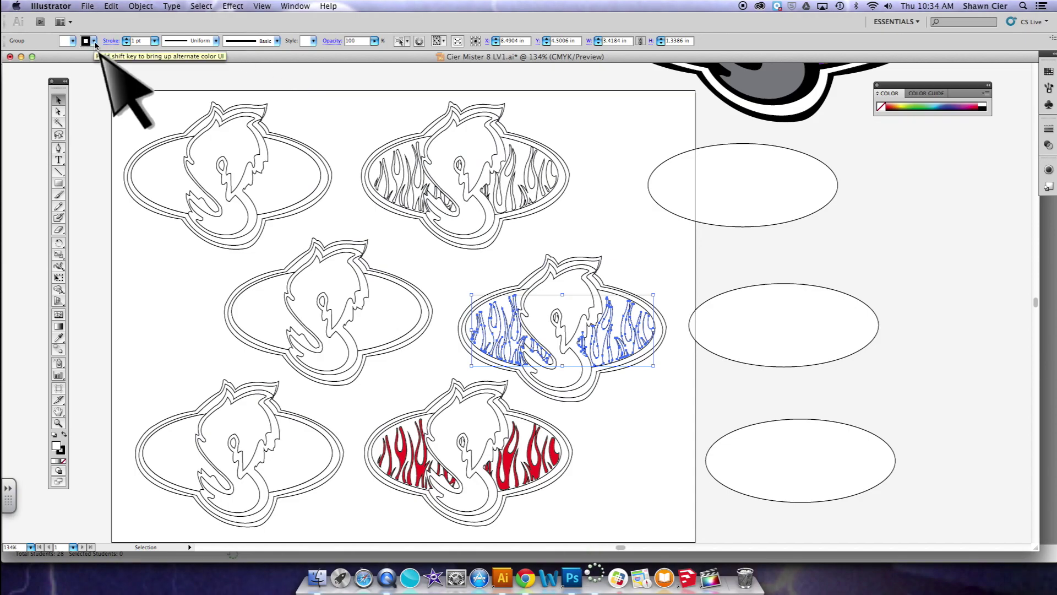
{"action": "left_click", "coordinate": [94, 42]}
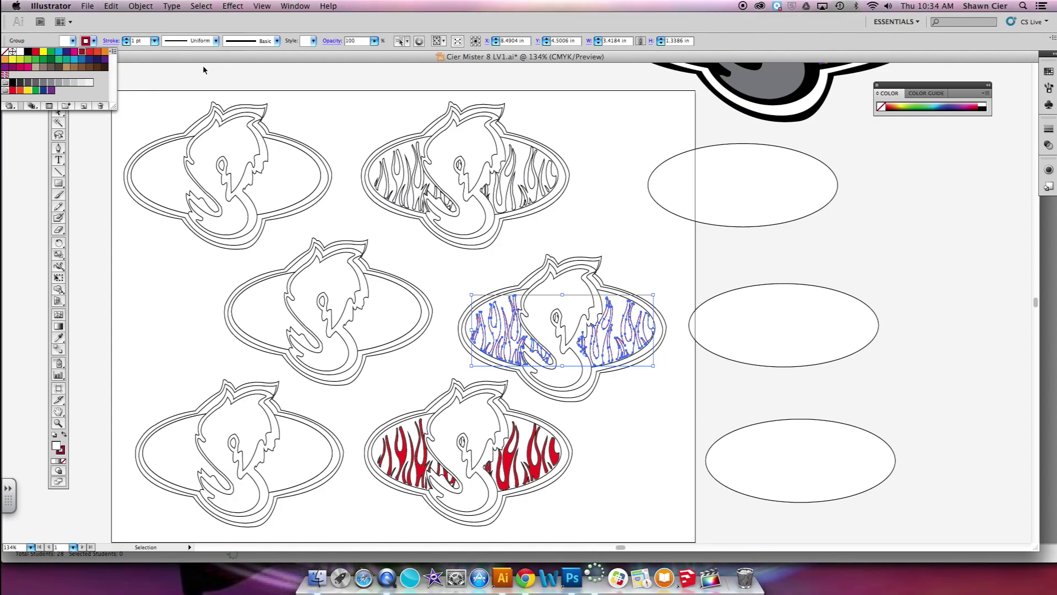
{"action": "left_click", "coordinate": [673, 271]}
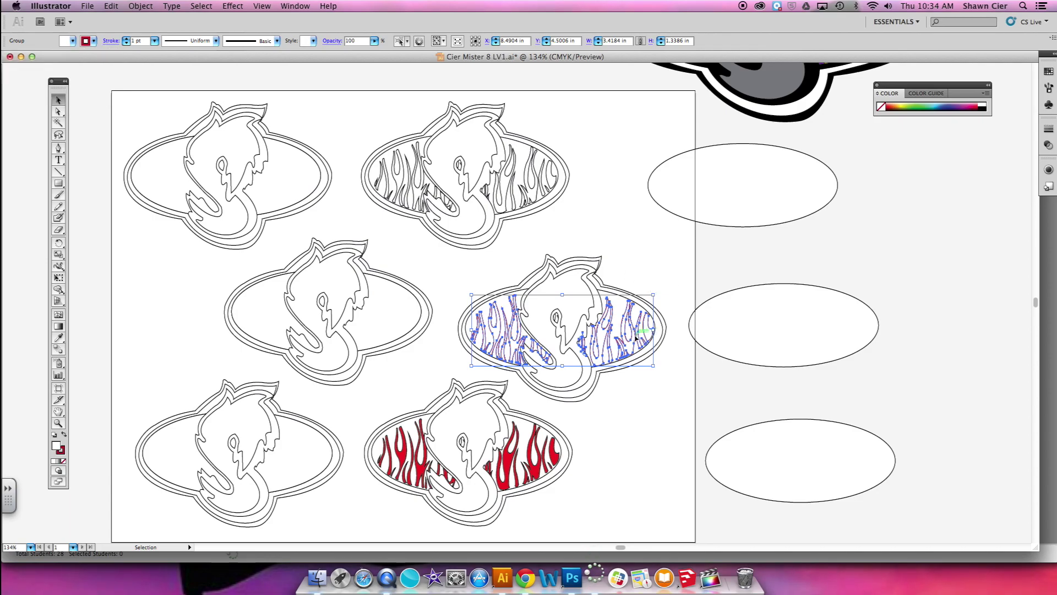
{"action": "left_click", "coordinate": [155, 40]}
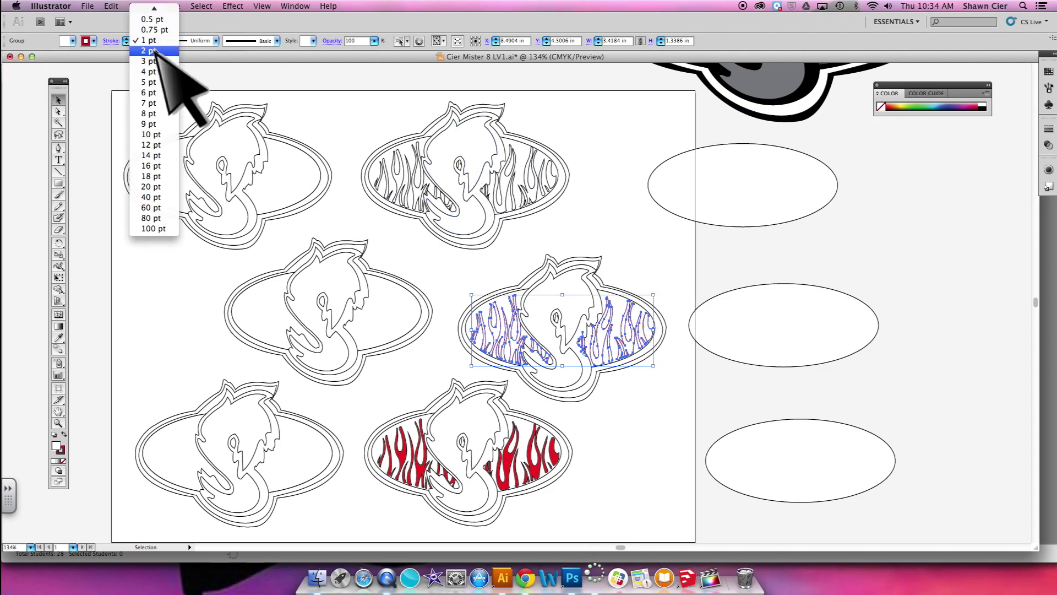
{"action": "left_click", "coordinate": [148, 50]}
{"action": "left_click", "coordinate": [412, 111]}
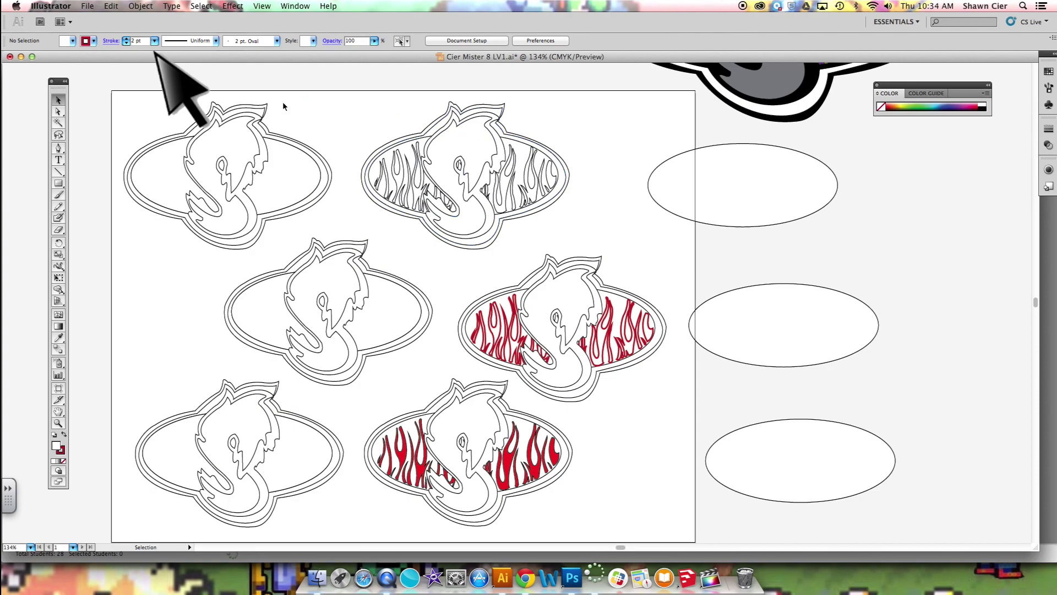
Apply the width profile tapered at both ends to the upper-left logo's inner creature path and set its stroke to 3 pt
{"action": "left_click", "coordinate": [253, 162]}
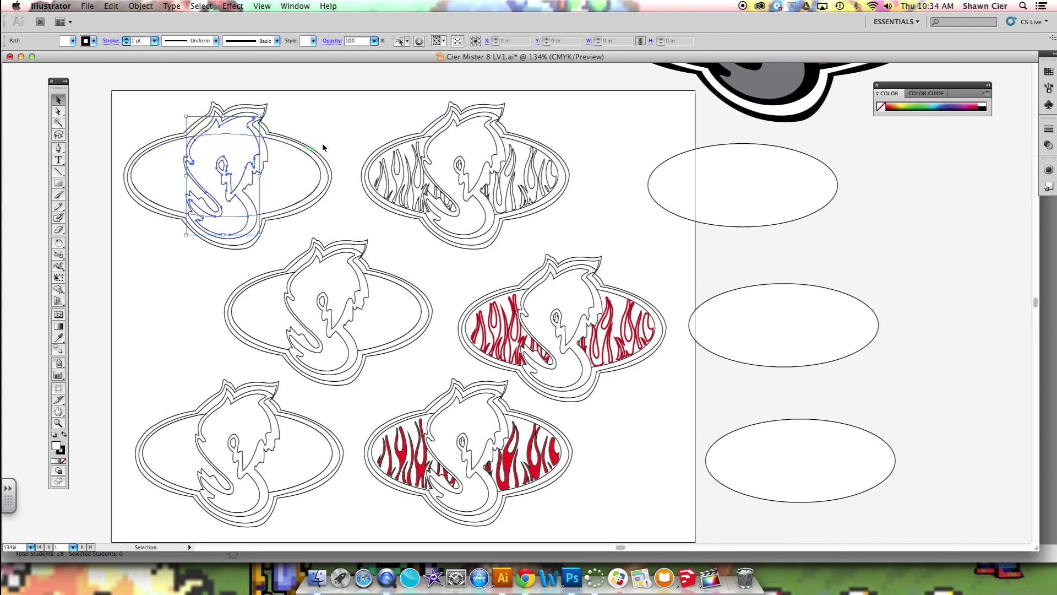
{"action": "left_click", "coordinate": [215, 40]}
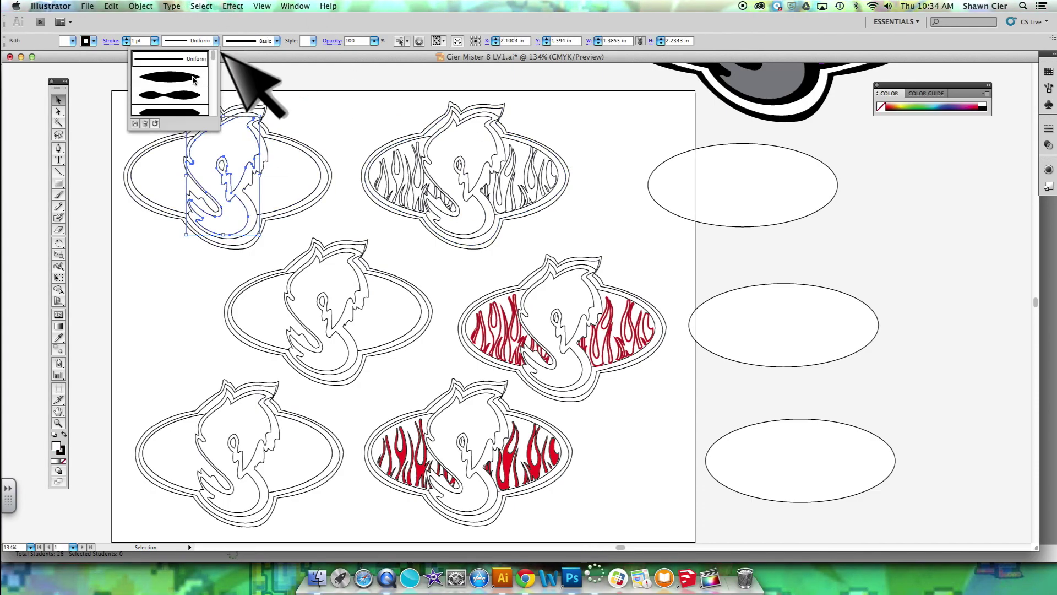
{"action": "left_click", "coordinate": [193, 80]}
{"action": "left_click", "coordinate": [156, 43]}
{"action": "left_click", "coordinate": [153, 61]}
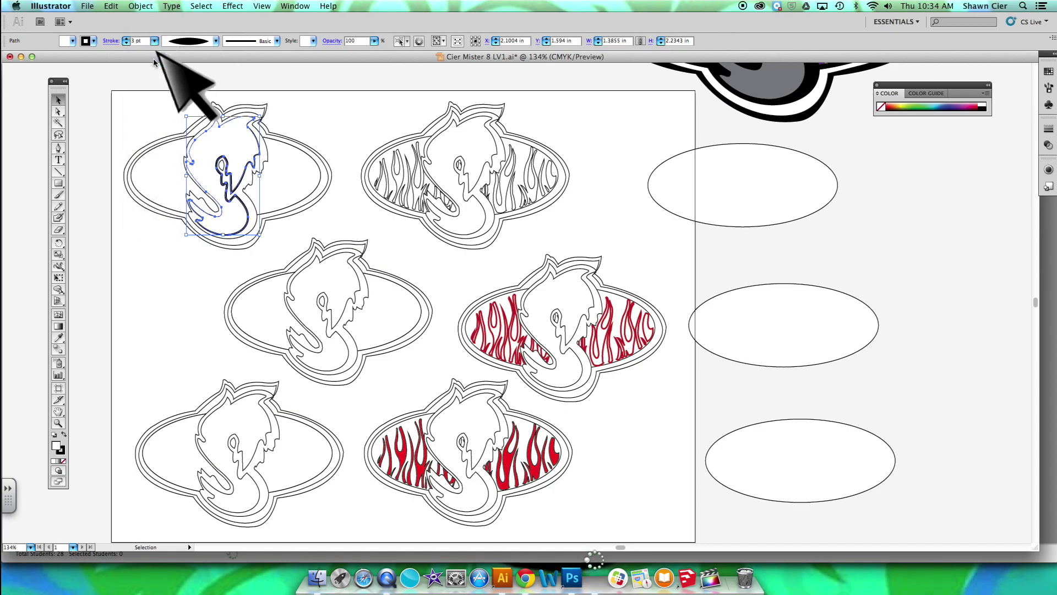
{"action": "left_click", "coordinate": [338, 114]}
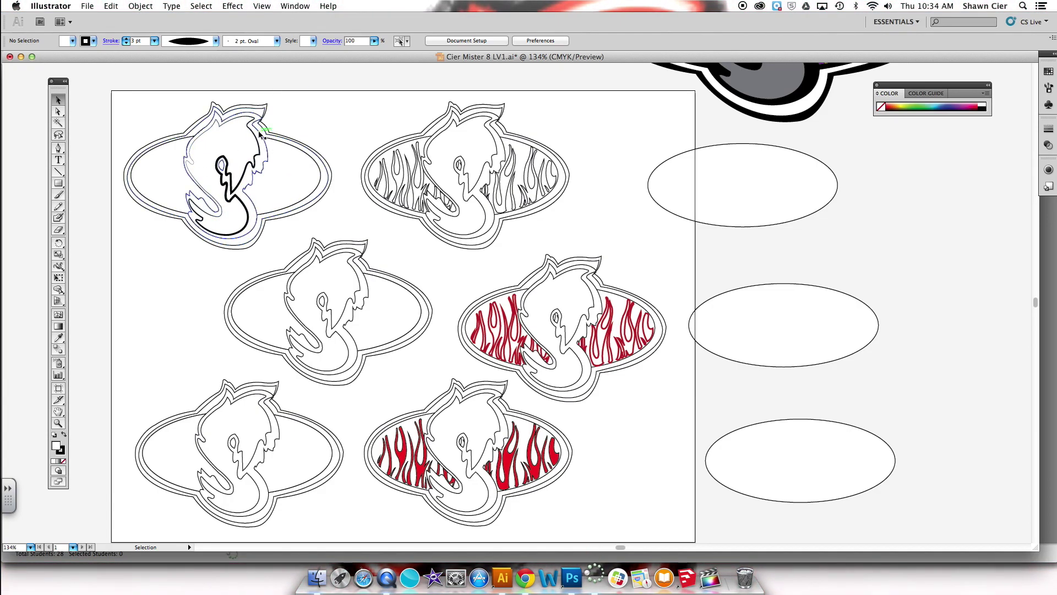
Apply the width profile with an even middle and short pointed ends to the upper-left logo's inner creature path
{"action": "left_click", "coordinate": [215, 42]}
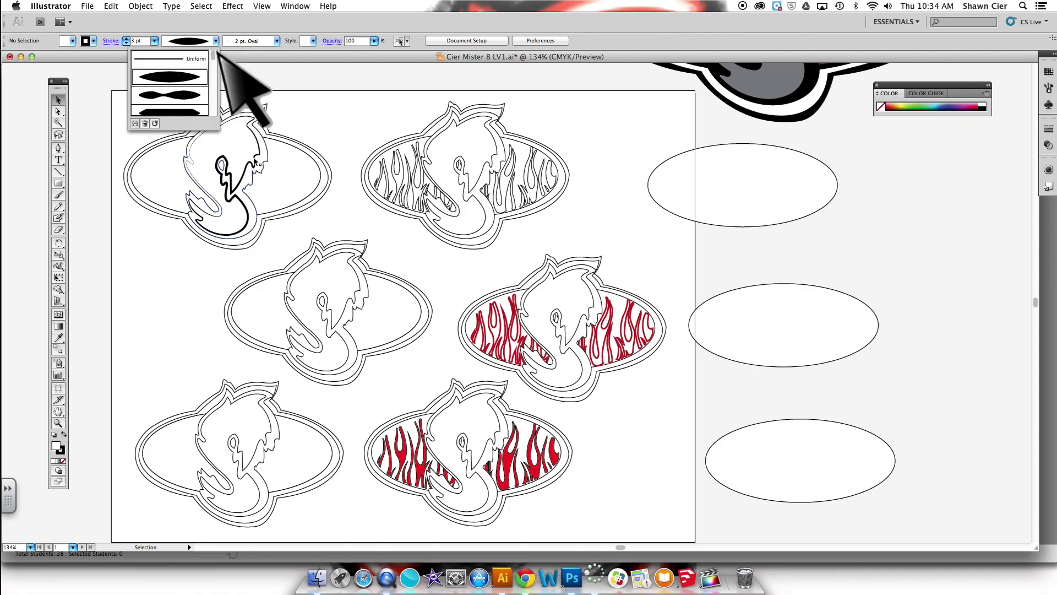
{"action": "left_click", "coordinate": [254, 161]}
{"action": "left_click", "coordinate": [254, 161]}
{"action": "left_click", "coordinate": [216, 41]}
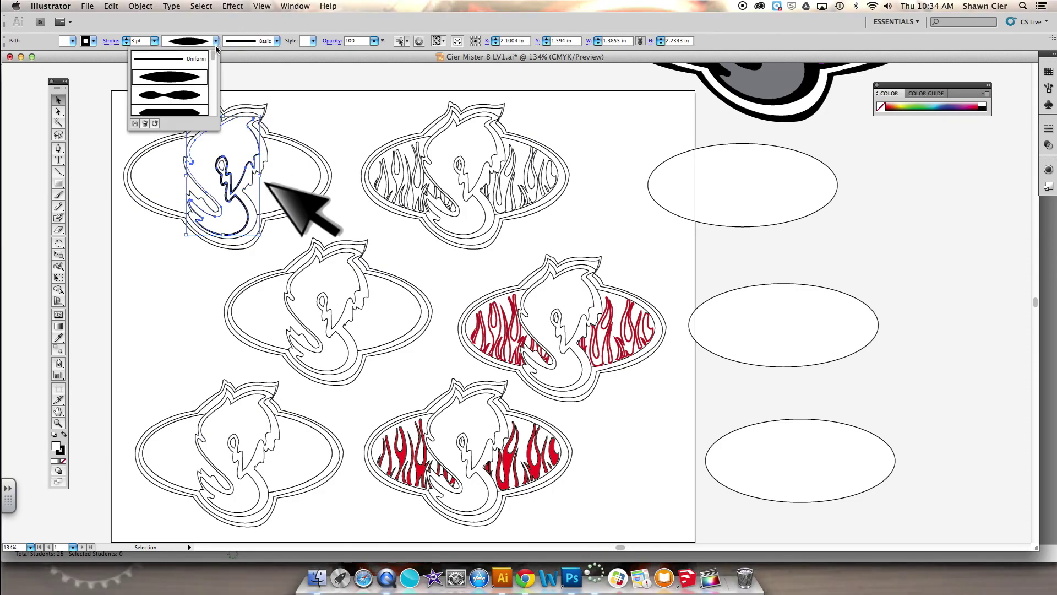
{"action": "left_click", "coordinate": [170, 112]}
{"action": "left_click", "coordinate": [340, 104]}
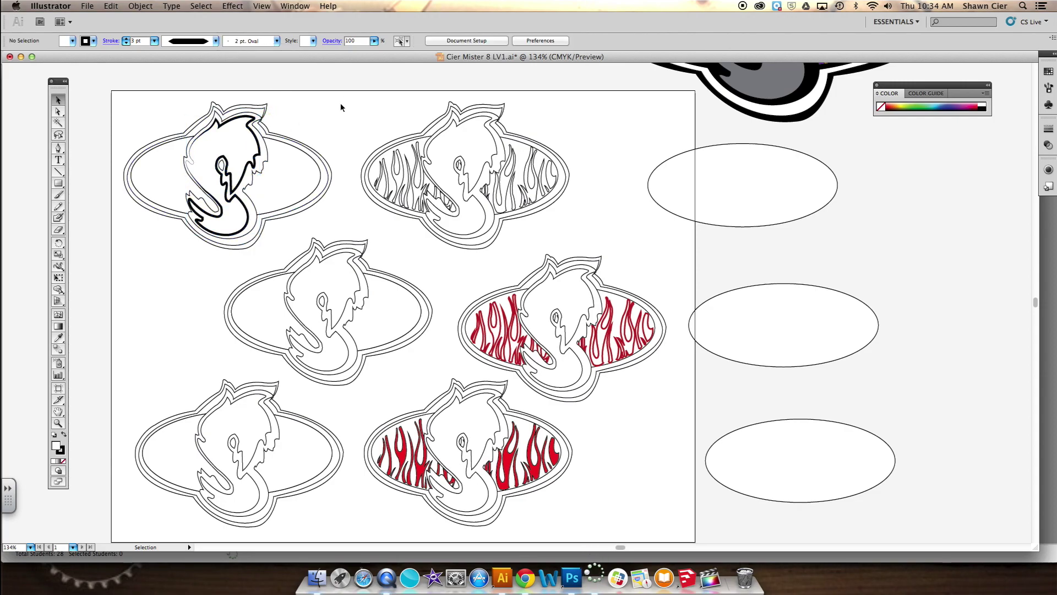
Apply the rough charcoal-style brush to the upper-left logo's inner creature path
{"action": "left_click", "coordinate": [259, 147]}
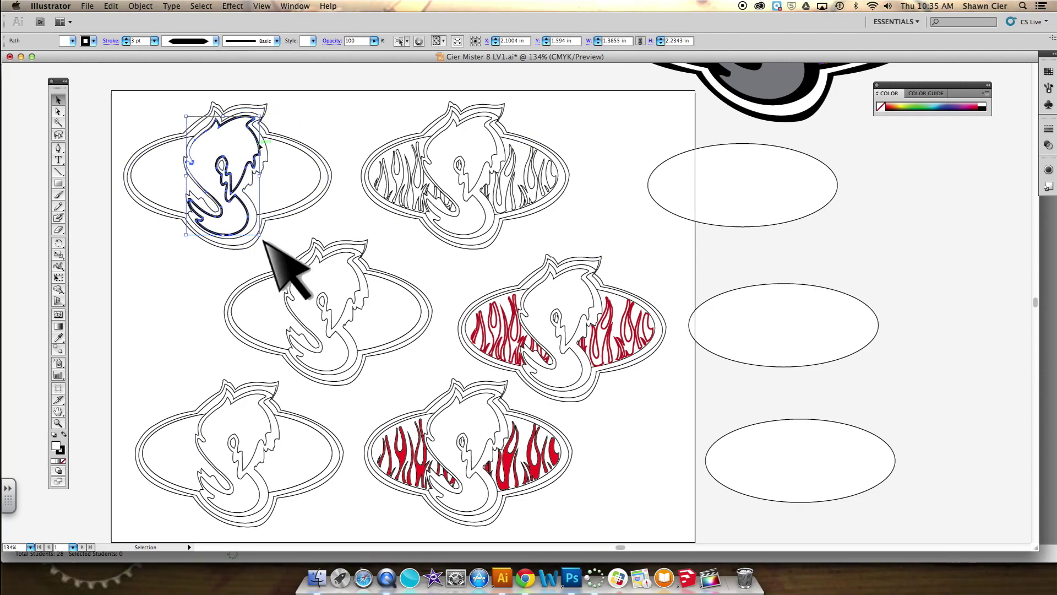
{"action": "left_click", "coordinate": [276, 42]}
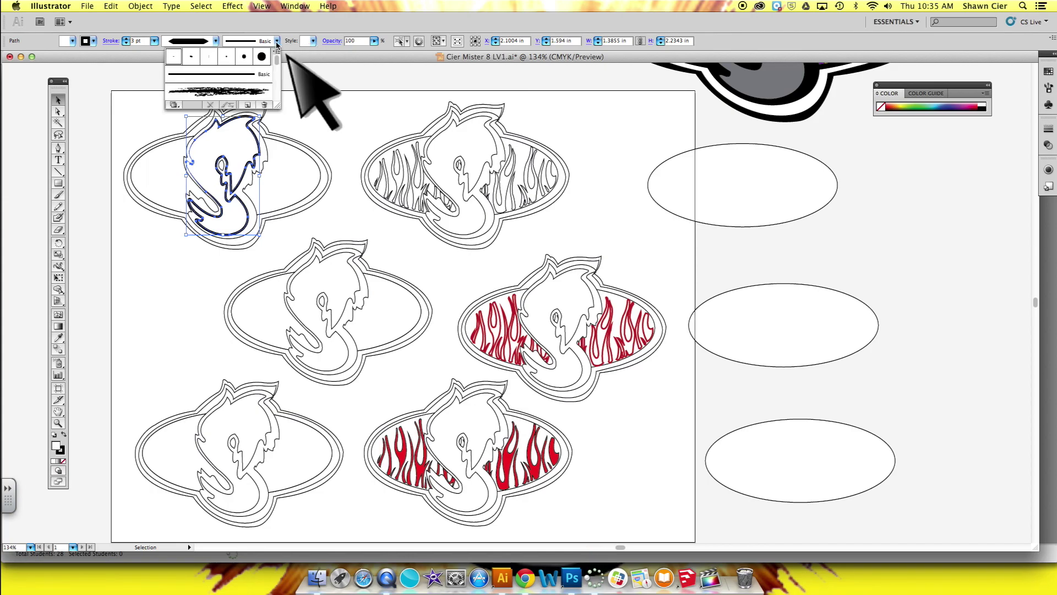
{"action": "left_click", "coordinate": [261, 91]}
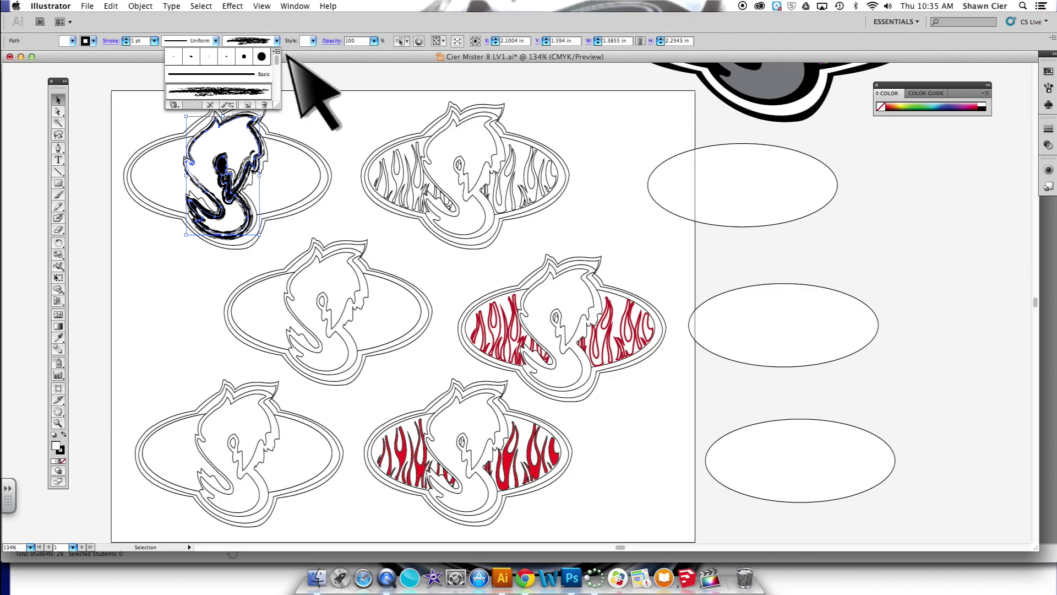
{"action": "left_click", "coordinate": [314, 117]}
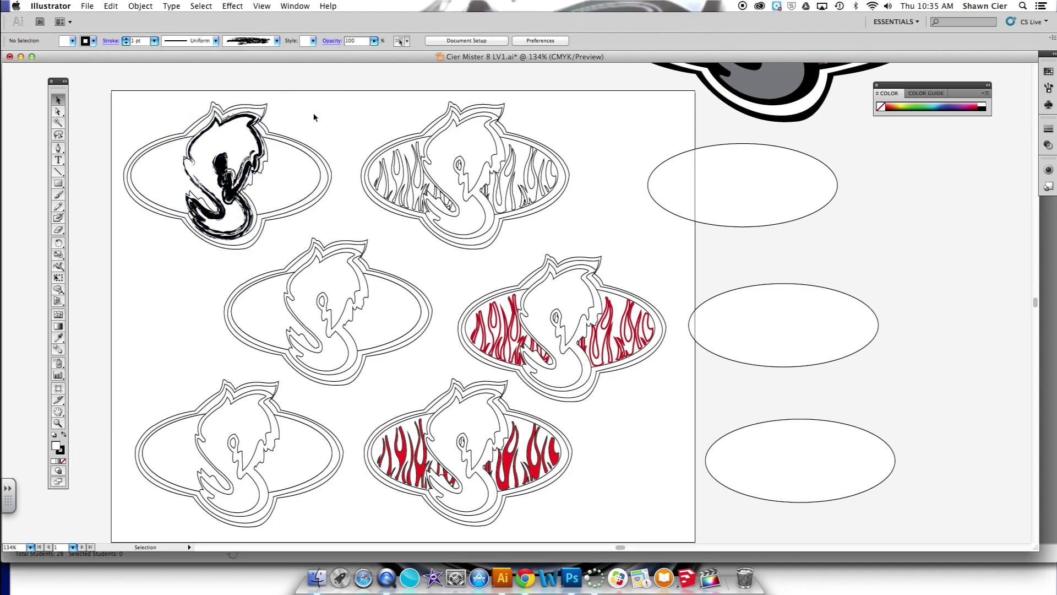
Look through the available brush definitions and the brush library categories, including Artistic
{"action": "left_click", "coordinate": [276, 41]}
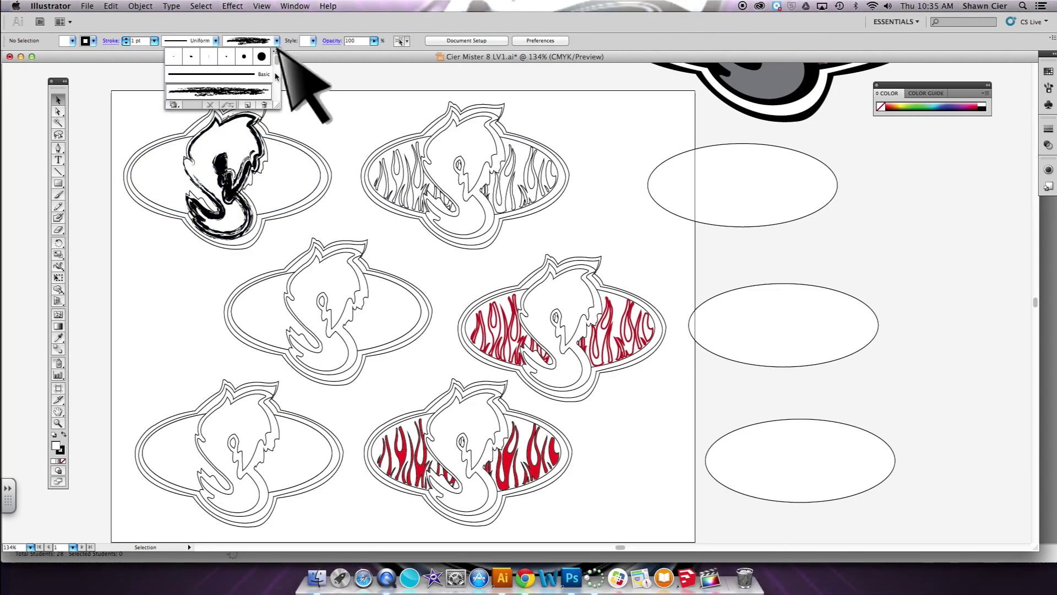
{"action": "left_click_drag", "start_coordinate": [277, 62], "coordinate": [279, 81]}
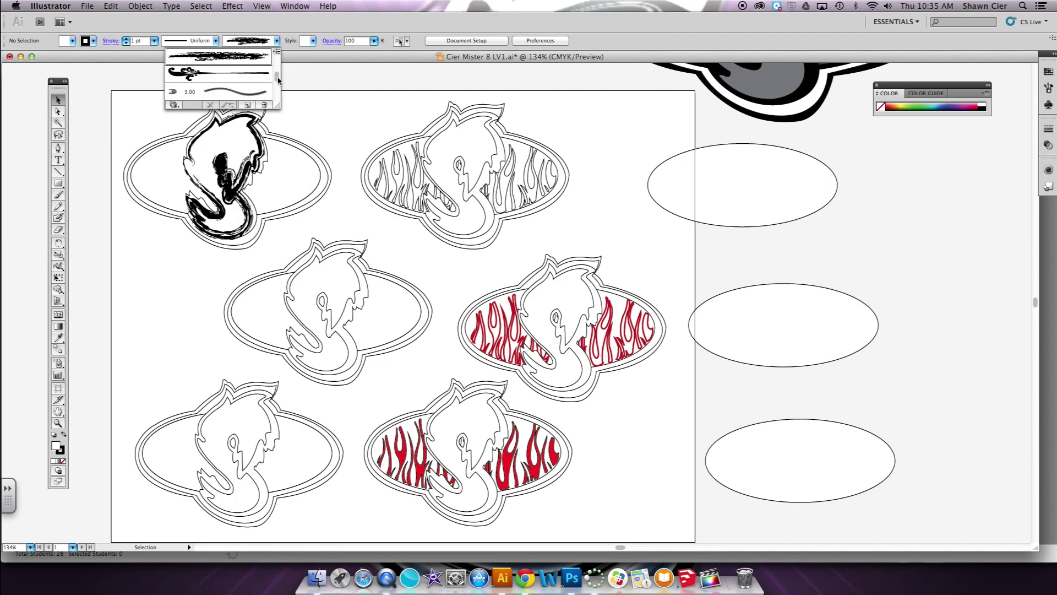
{"action": "left_click", "coordinate": [174, 105]}
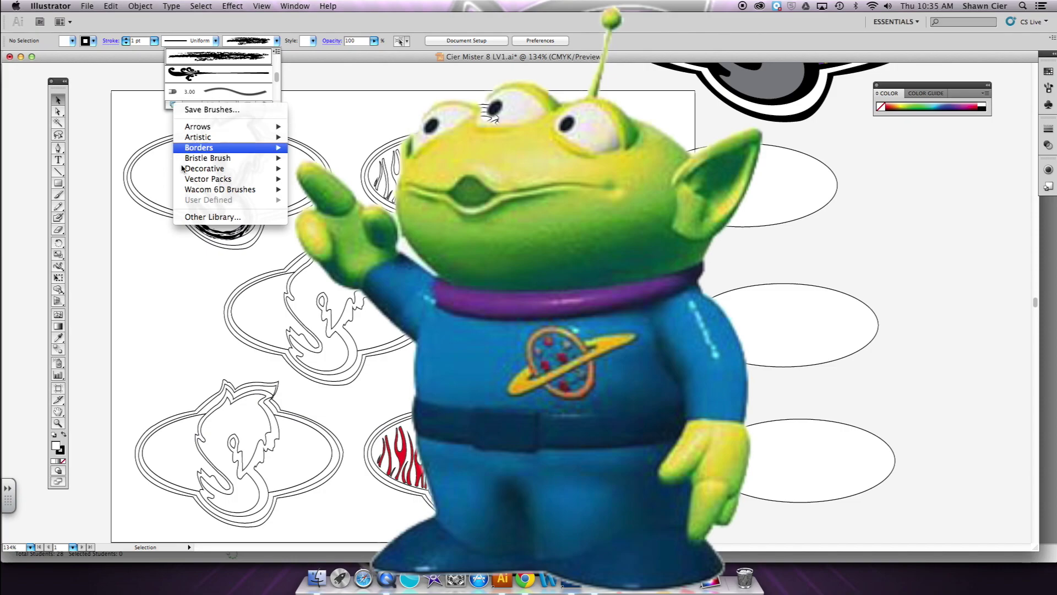
{"action": "mouse_move", "coordinate": [215, 129]}
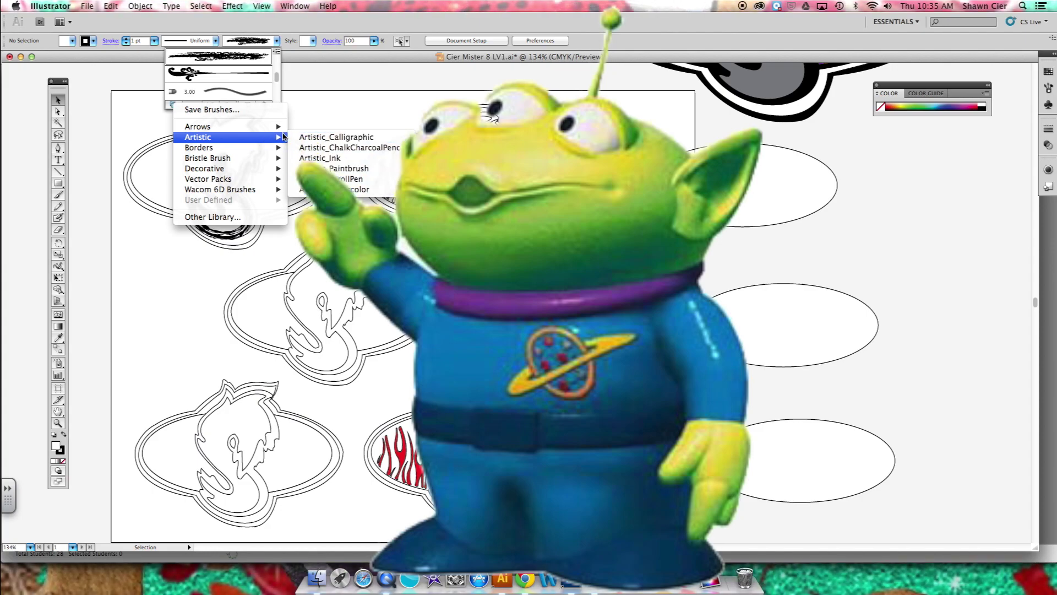
{"action": "mouse_move", "coordinate": [277, 172]}
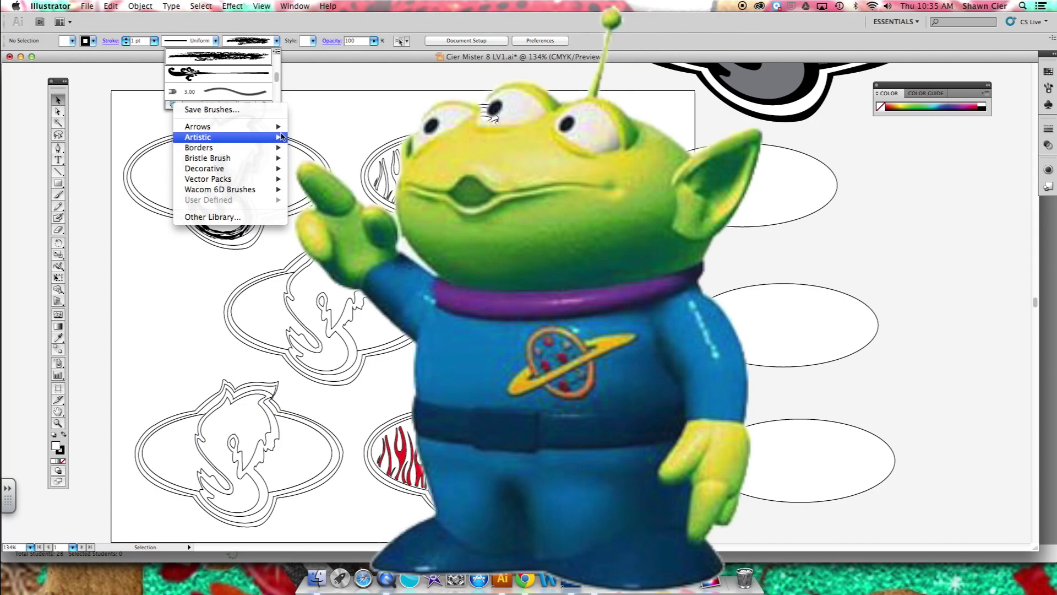
{"action": "mouse_move", "coordinate": [255, 194]}
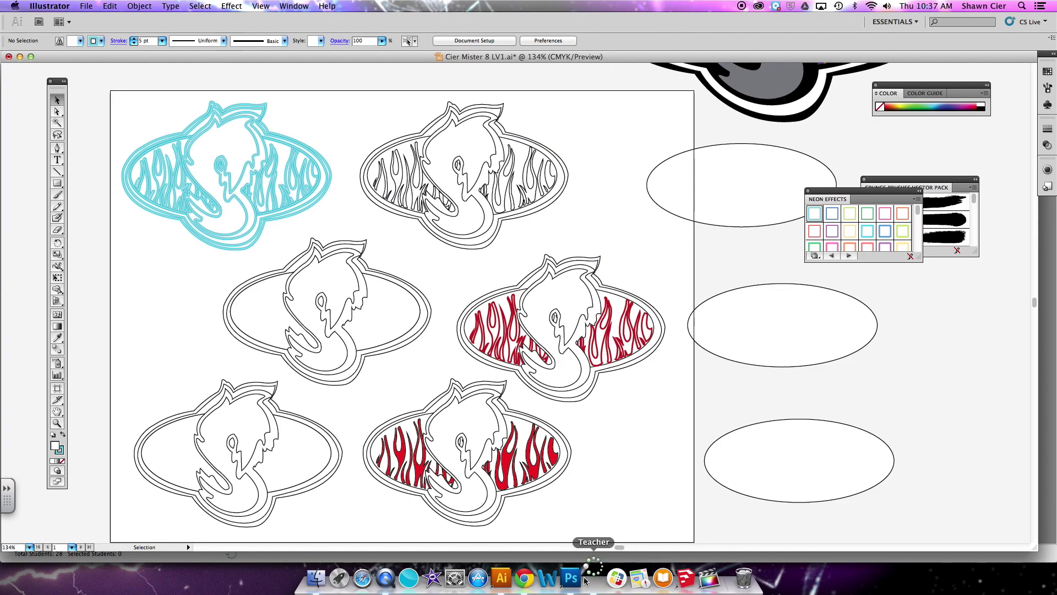
Examine the Stroke/Fill Variations examples in the Chrome presentation and return to the logo document in Illustrator
{"action": "left_click", "coordinate": [524, 577]}
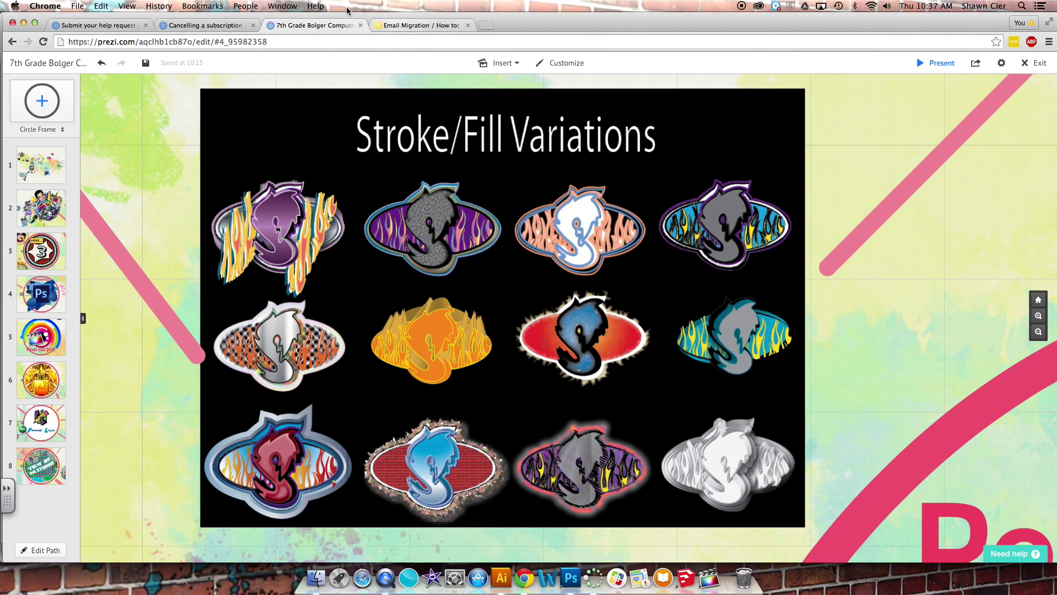
{"action": "left_click", "coordinate": [501, 577]}
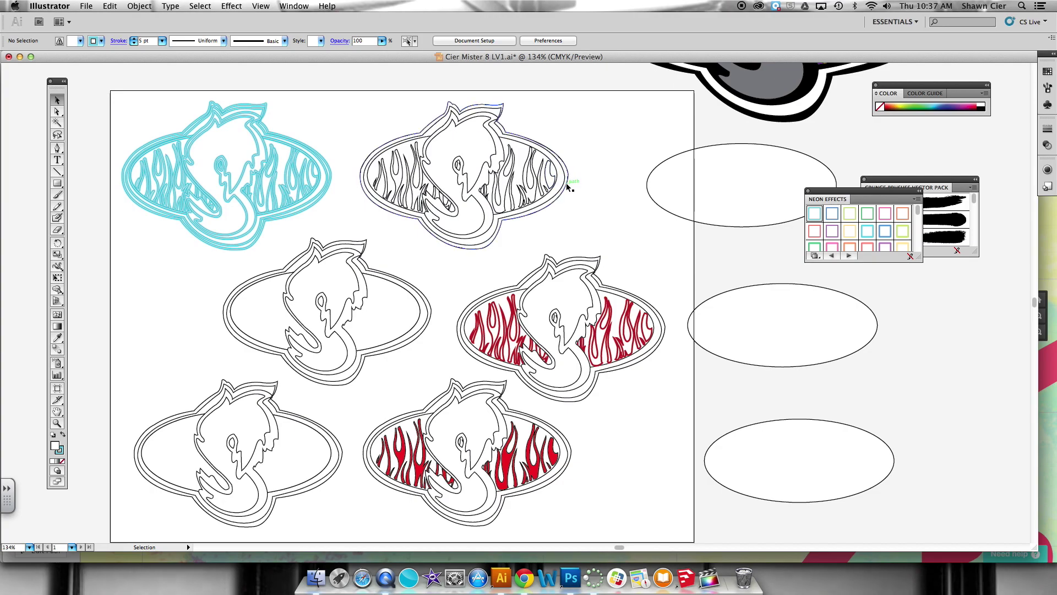
{"action": "left_click", "coordinate": [269, 204]}
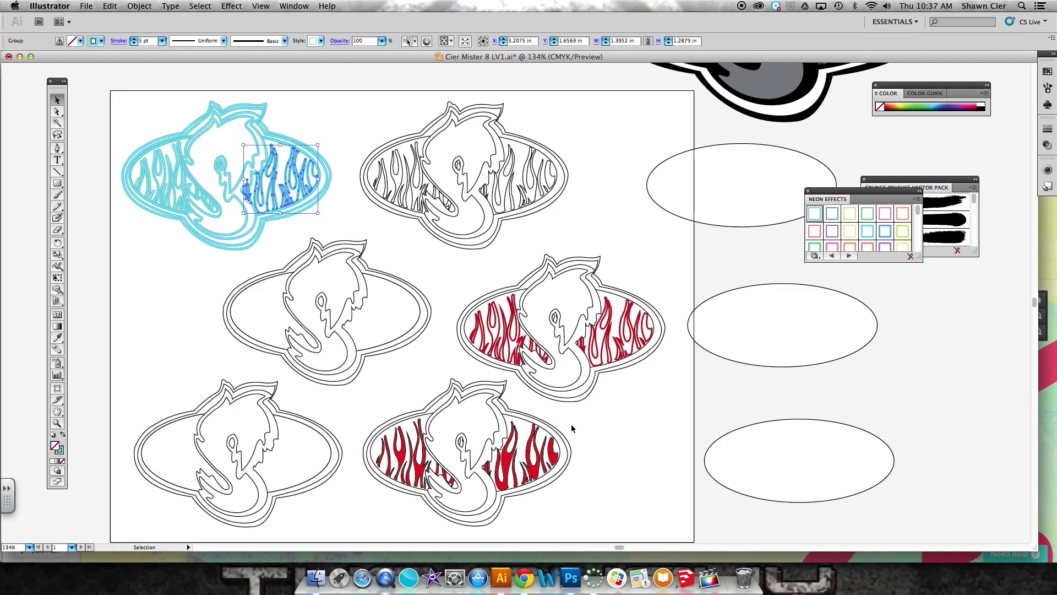
Apply the rough charcoal-style brush to the outermost outline of the lower-right logo
{"action": "left_click", "coordinate": [544, 421]}
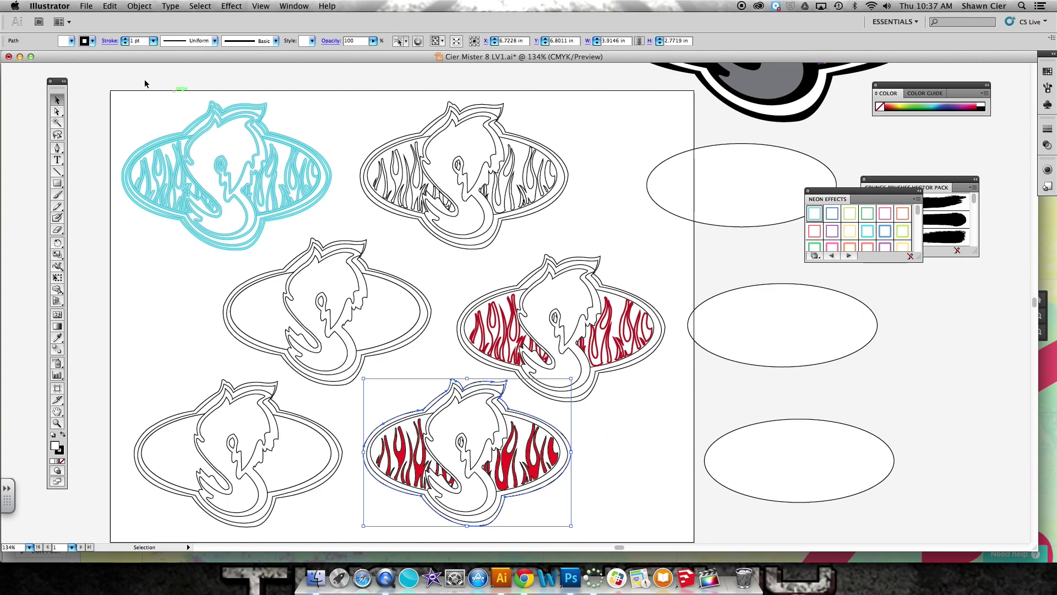
{"action": "left_click", "coordinate": [276, 41]}
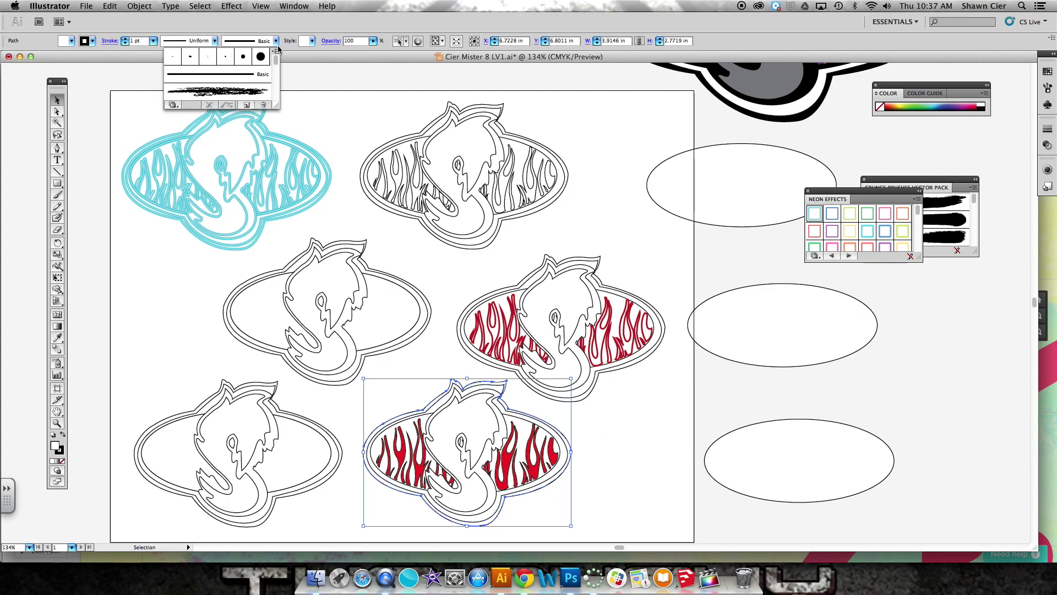
{"action": "left_click", "coordinate": [234, 92]}
Fill the lower-right logo's inner creature path with a gray radial gradient from the Metals gradient library
{"action": "left_click", "coordinate": [444, 410]}
{"action": "left_click", "coordinate": [444, 410]}
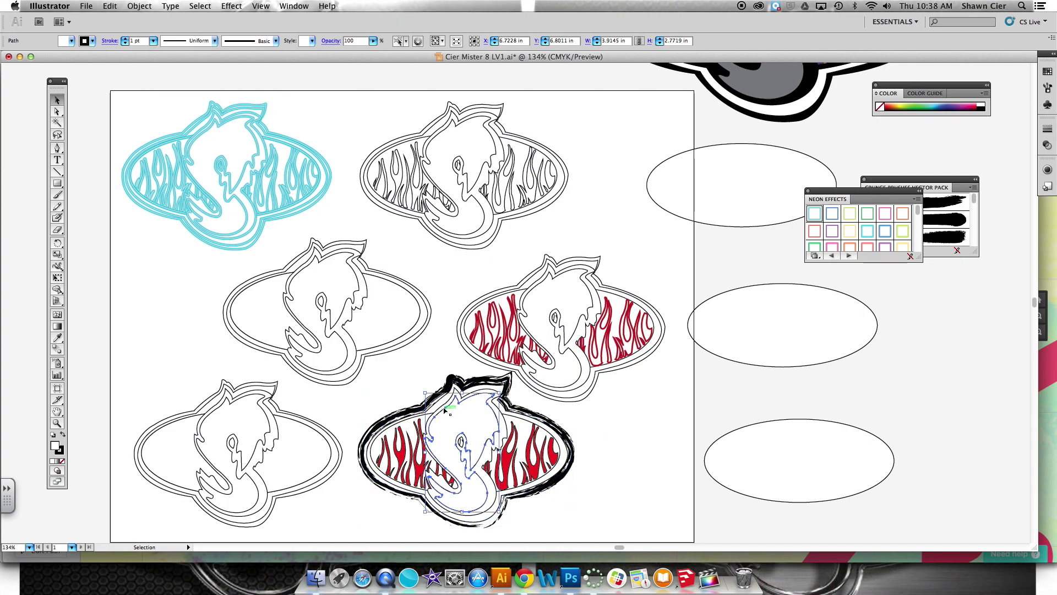
{"action": "left_click", "coordinate": [71, 41]}
{"action": "left_click", "coordinate": [6, 106]}
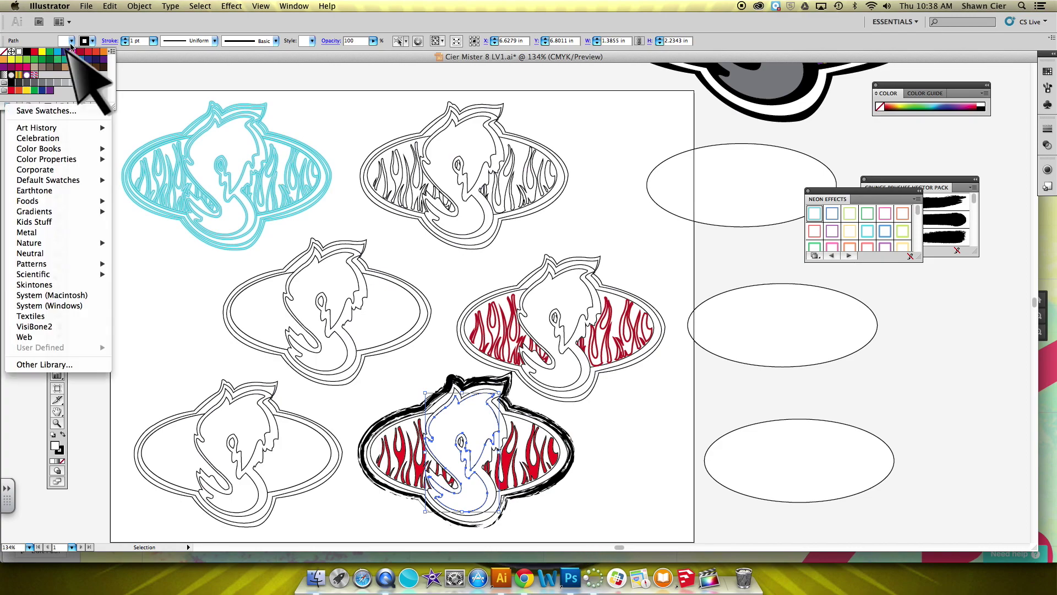
{"action": "mouse_move", "coordinate": [41, 217]}
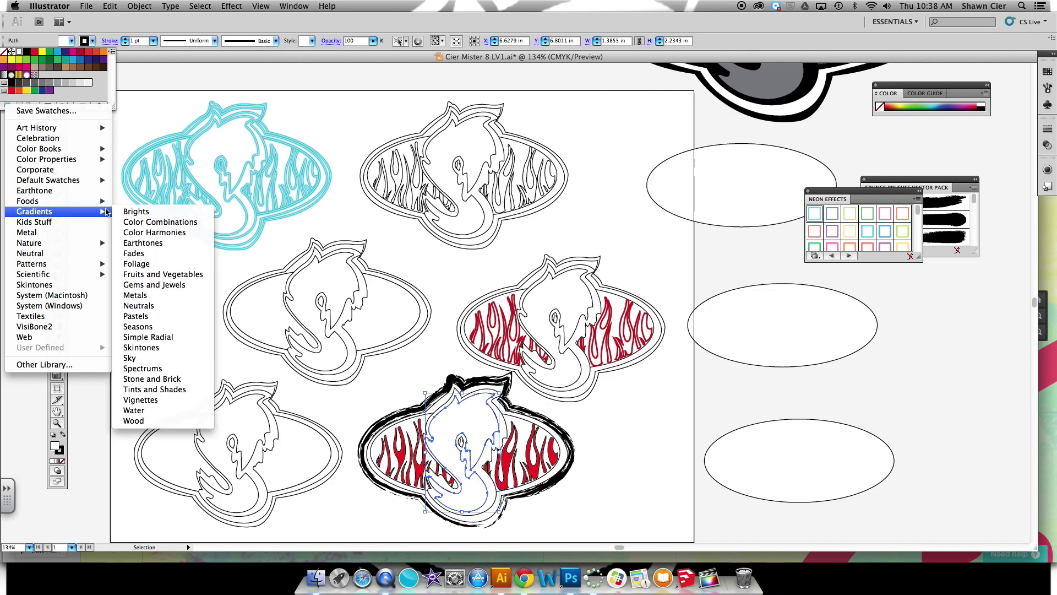
{"action": "left_click", "coordinate": [138, 296]}
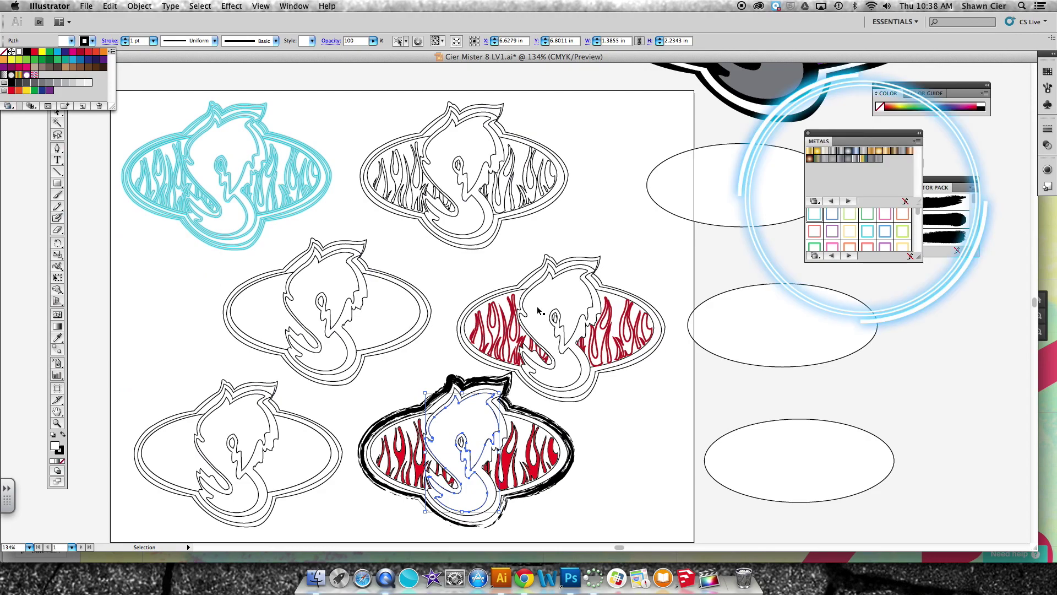
{"action": "left_click", "coordinate": [833, 159]}
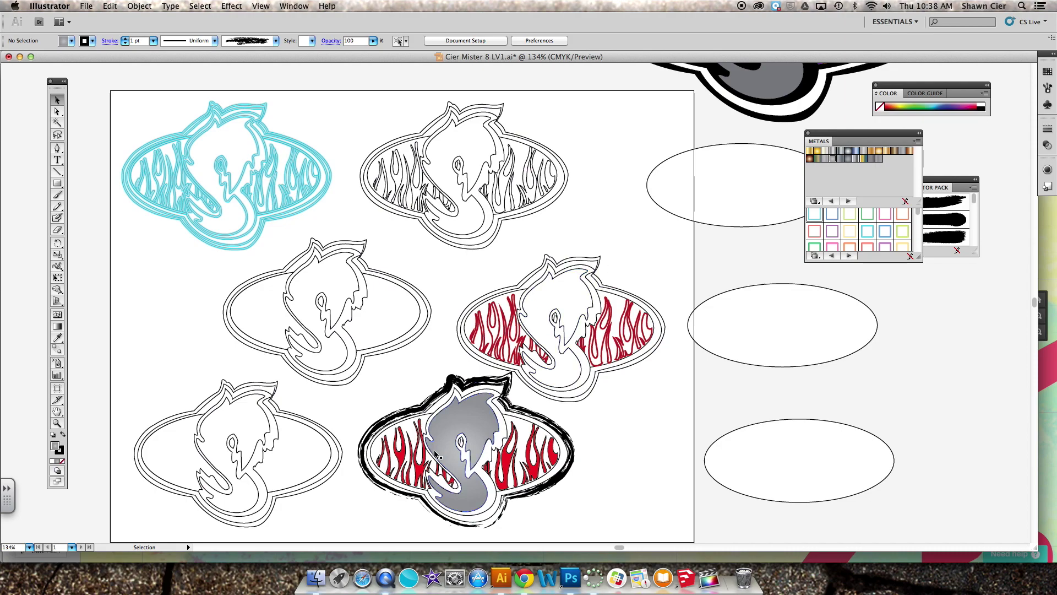
Select the compound path around the lower-right logo's creature and browse the Patterns swatch libraries
{"action": "left_click", "coordinate": [502, 447]}
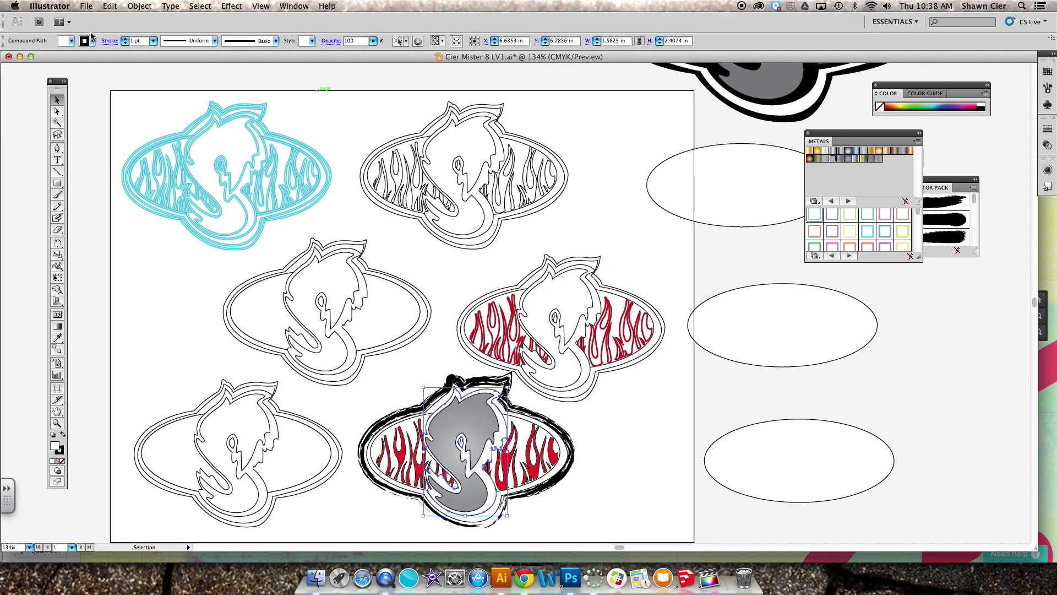
{"action": "left_click", "coordinate": [72, 42]}
{"action": "left_click", "coordinate": [8, 106]}
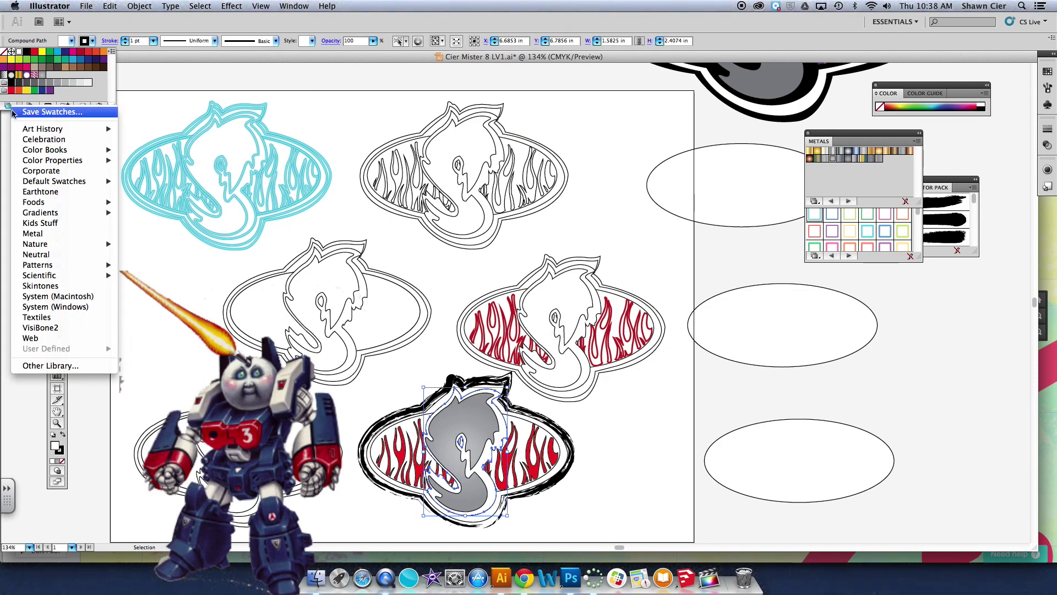
{"action": "mouse_move", "coordinate": [50, 266]}
{"action": "mouse_move", "coordinate": [170, 273]}
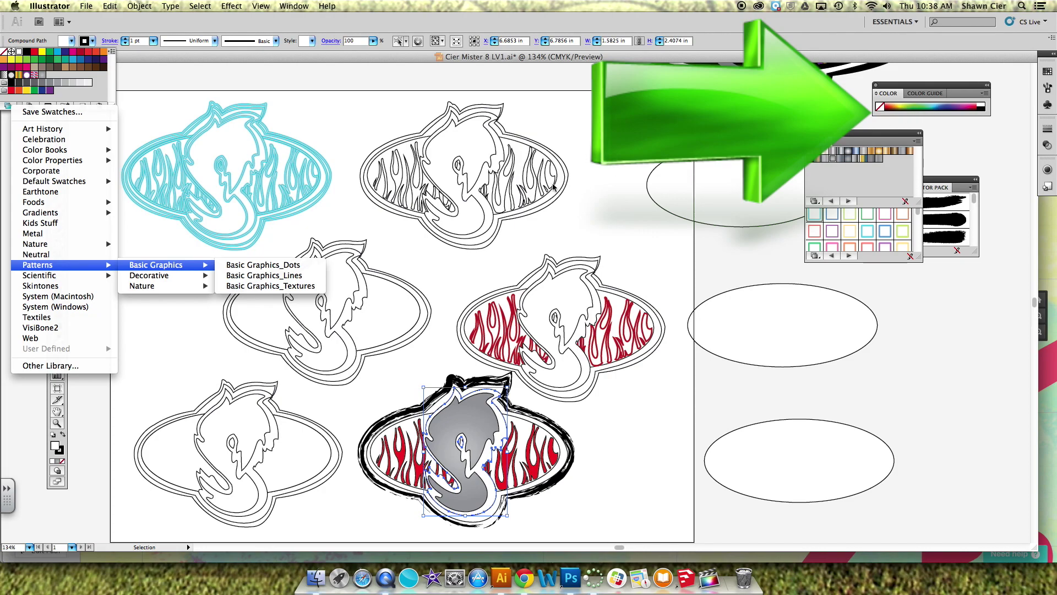
{"action": "left_click", "coordinate": [57, 453]}
{"action": "double_click", "coordinate": [57, 449]}
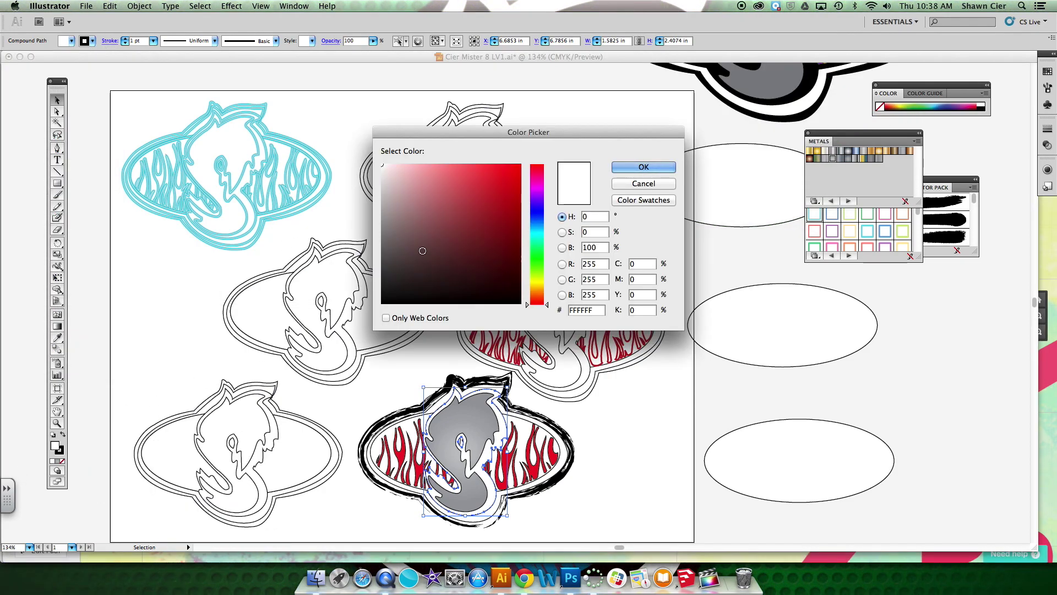
{"action": "left_click", "coordinate": [382, 217]}
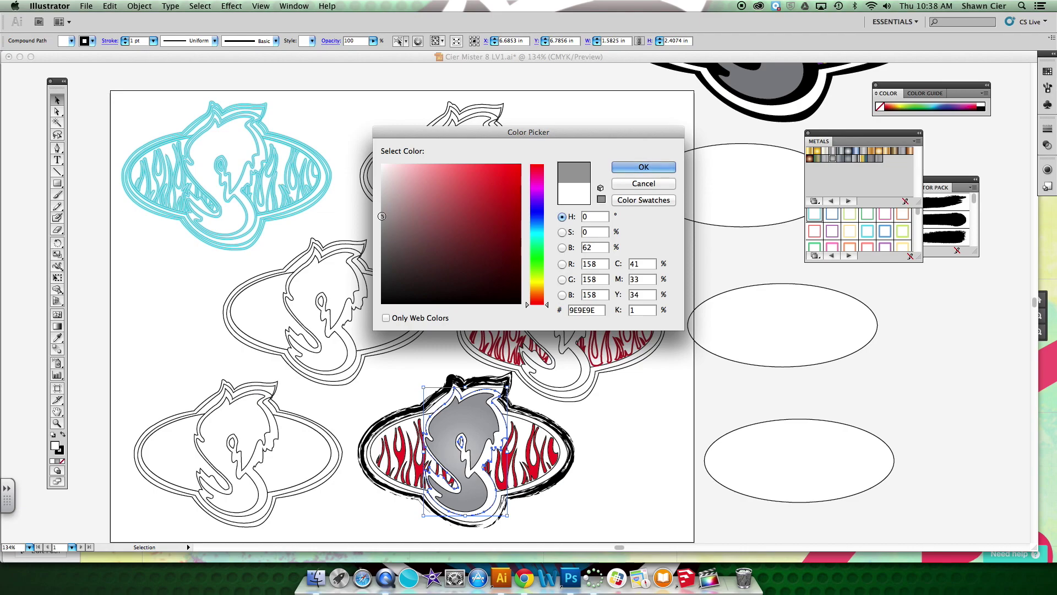
{"action": "left_click", "coordinate": [648, 185]}
Fill the compound path around the lower-right logo's creature with a black dotted pattern from the Basic Graphics_Dots library
{"action": "left_click", "coordinate": [71, 42]}
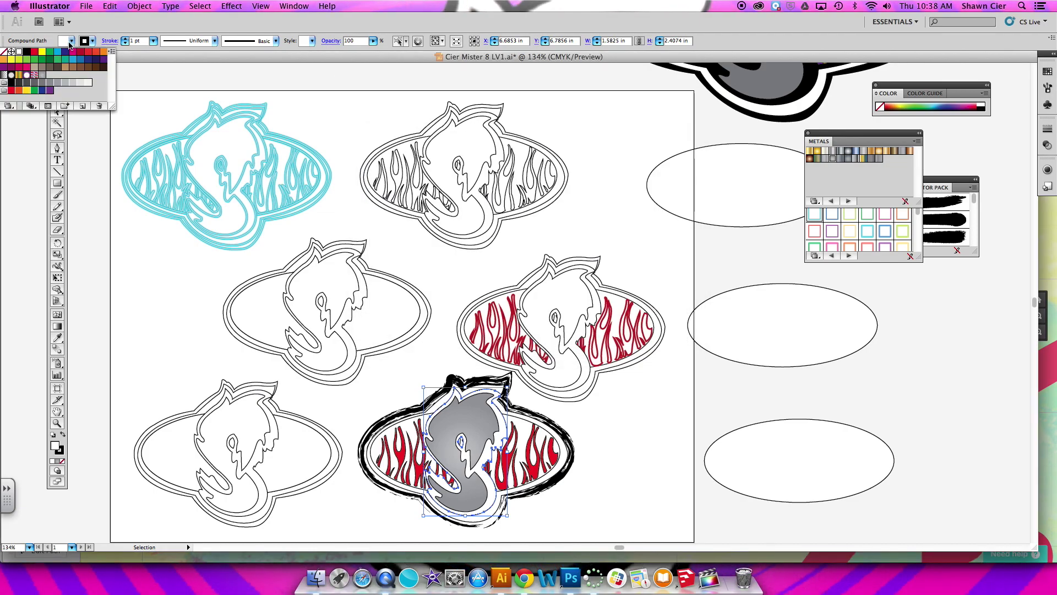
{"action": "left_click", "coordinate": [9, 106]}
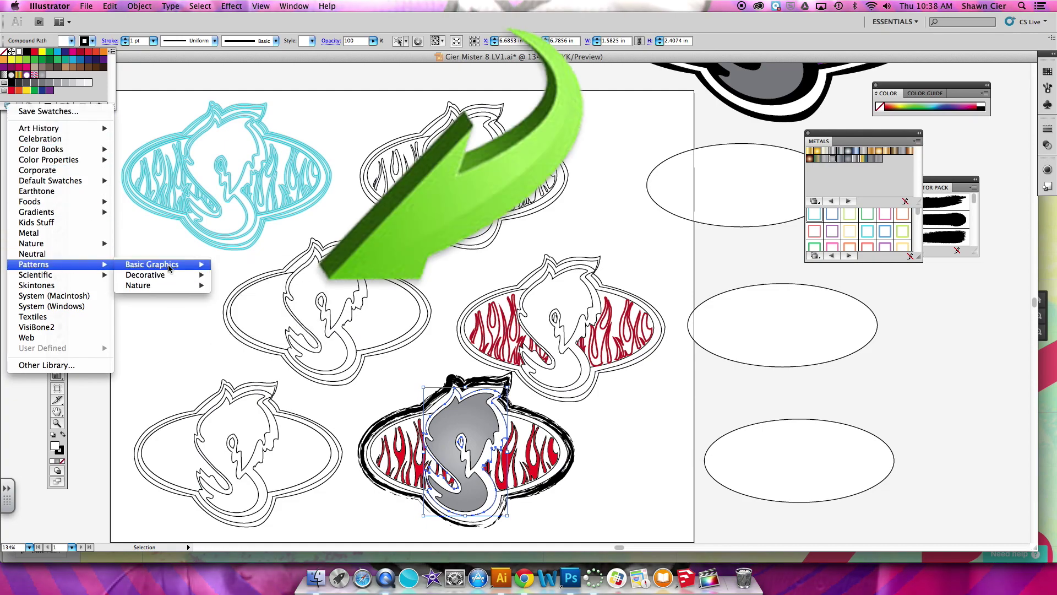
{"action": "left_click", "coordinate": [255, 265]}
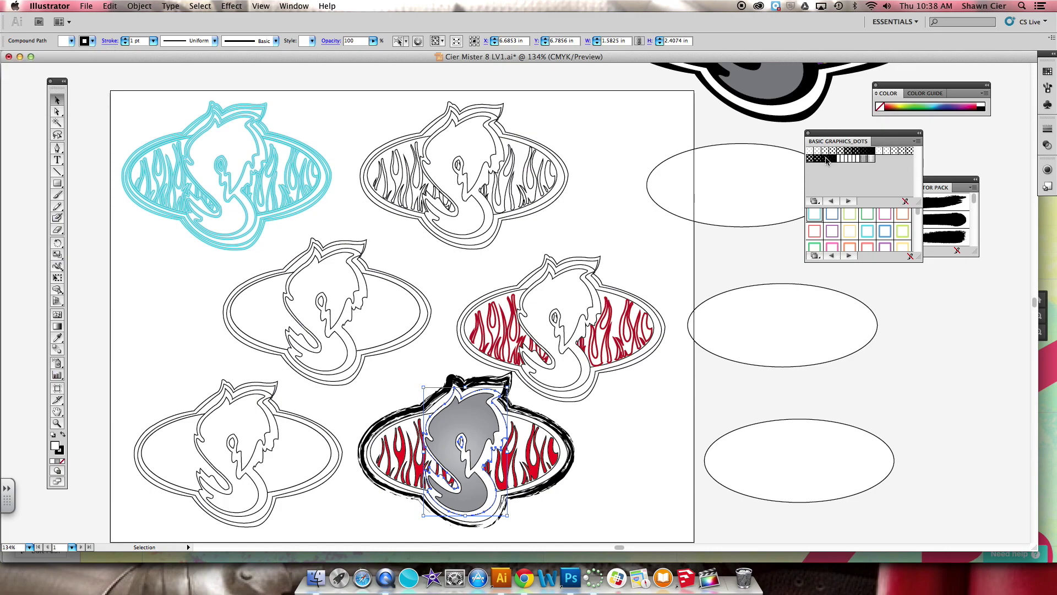
{"action": "left_click", "coordinate": [661, 432]}
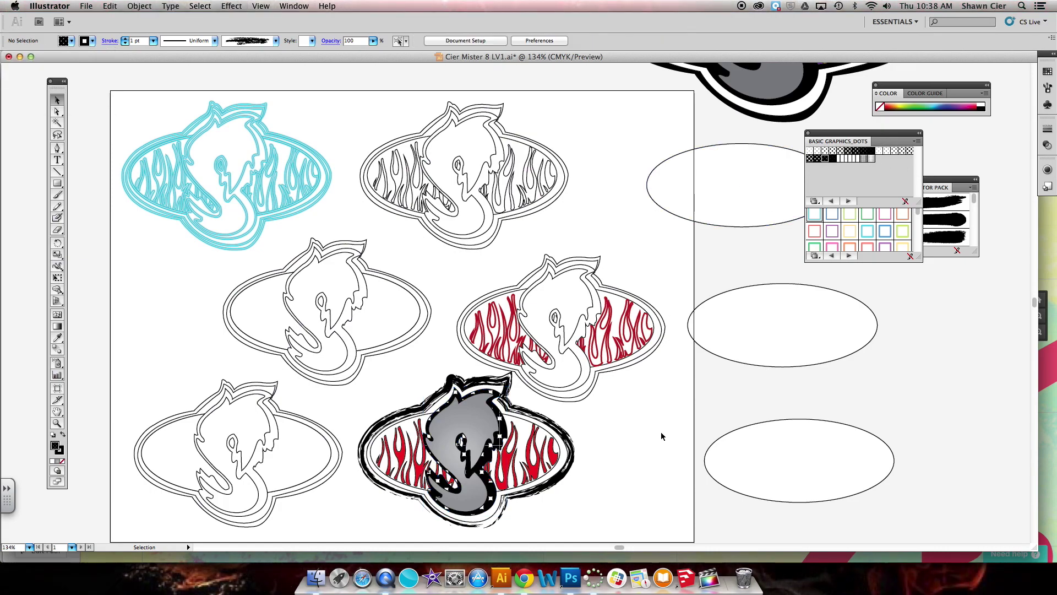
{"action": "left_click", "coordinate": [526, 435]}
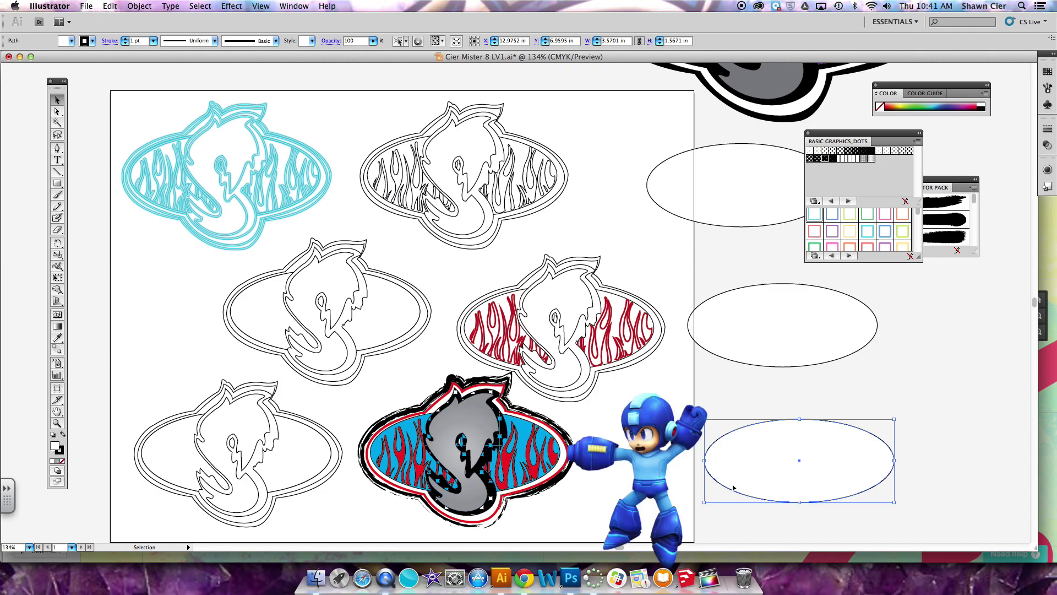
Give the lowest separate ellipse beside the artboard a 5 pt stroke and remove its fill
{"action": "left_click", "coordinate": [153, 40]}
{"action": "left_click", "coordinate": [152, 83]}
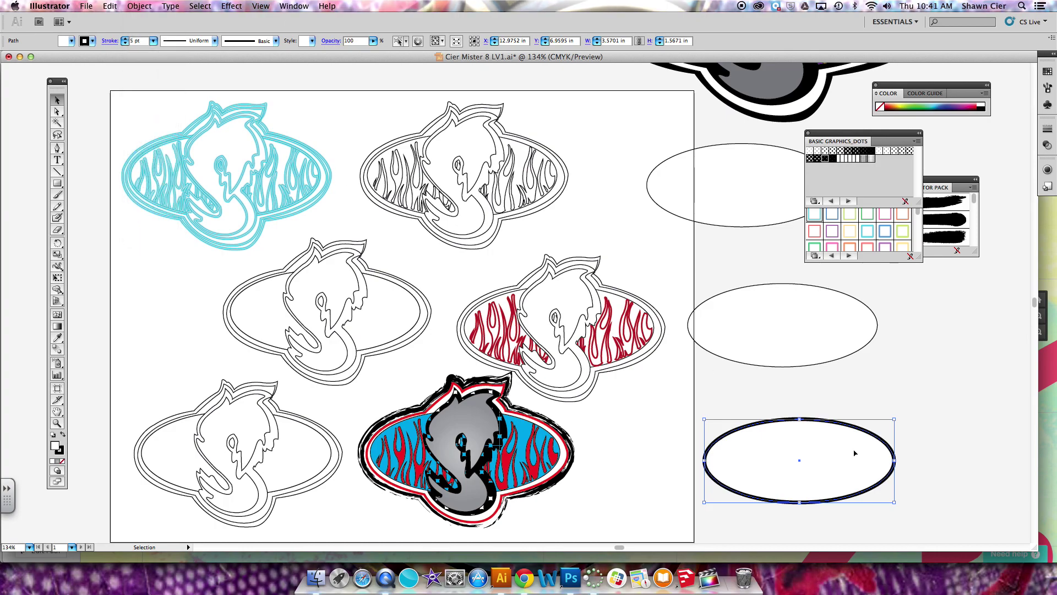
{"action": "left_click", "coordinate": [62, 461]}
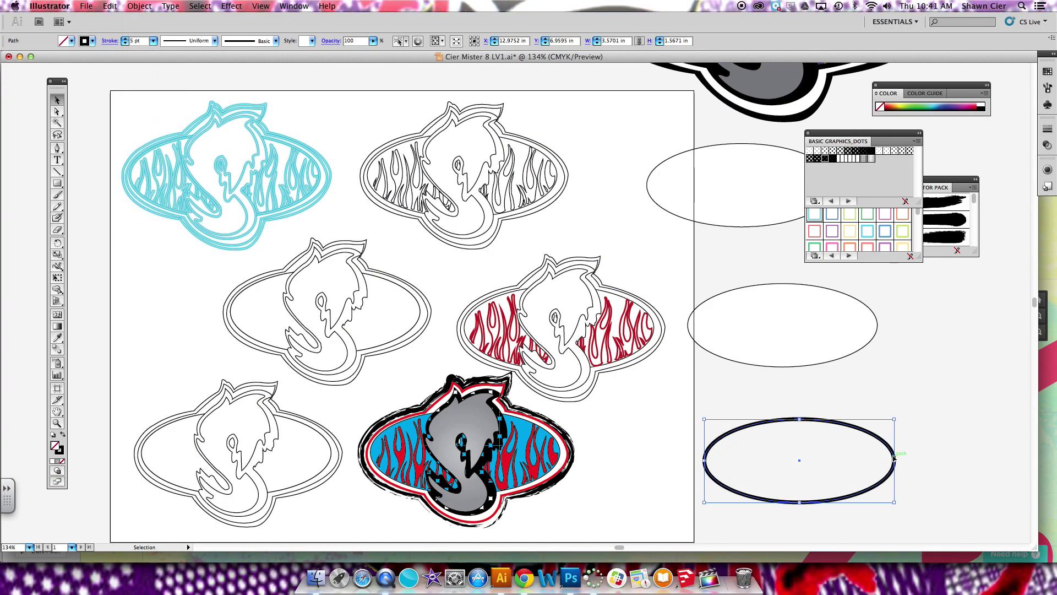
Move the 5 pt black ellipse onto the lower-right logo around its blue flame area, fine-tune its position slightly upward and rightward, and deselect it
{"action": "left_click_drag", "start_coordinate": [893, 456], "coordinate": [557, 446]}
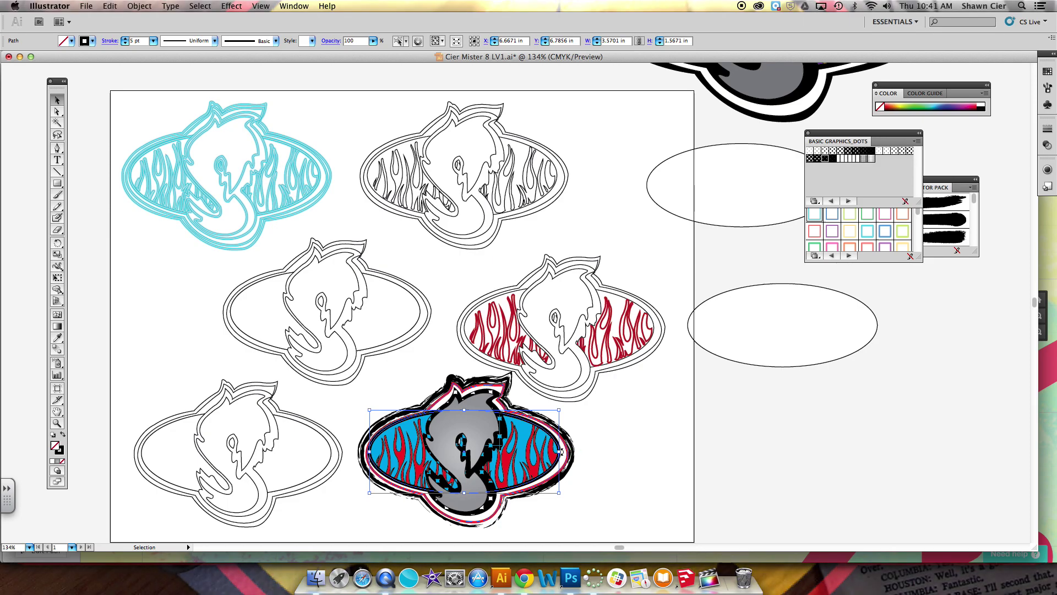
{"action": "key", "text": "Up"}
{"action": "key", "text": "Up"}
{"action": "key", "text": "Right"}
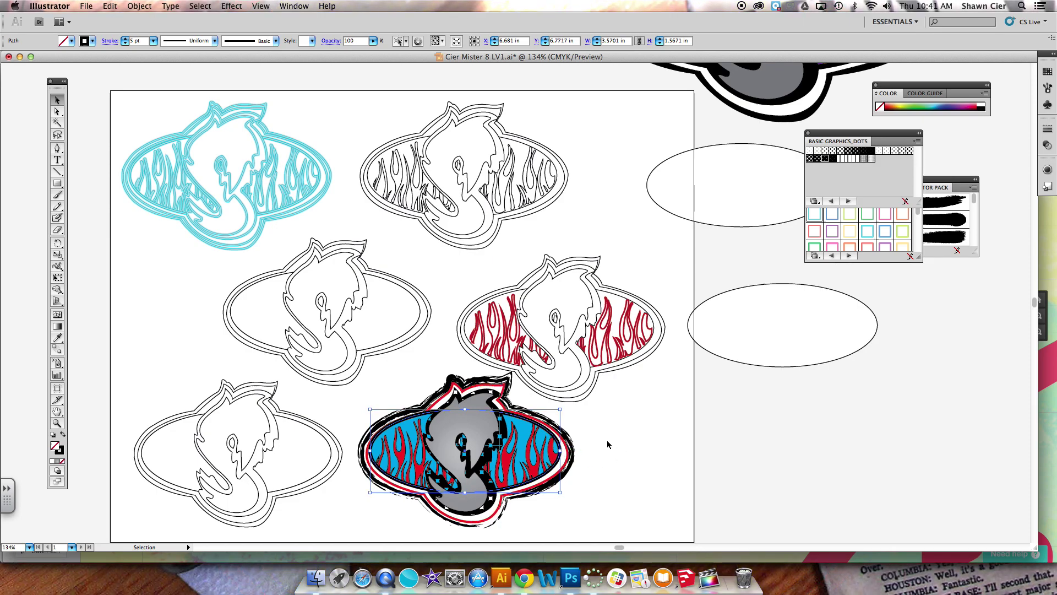
{"action": "left_click", "coordinate": [606, 442]}
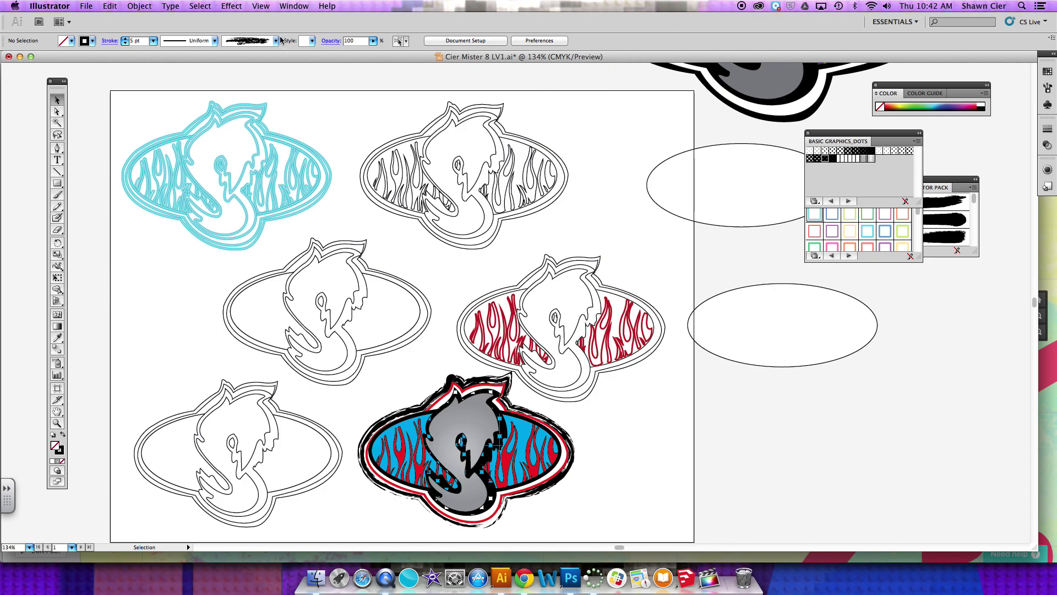
Examine the available brush definitions, fill swatches, graphic styles and graphic style libraries with nothing selected
{"action": "left_click", "coordinate": [248, 41]}
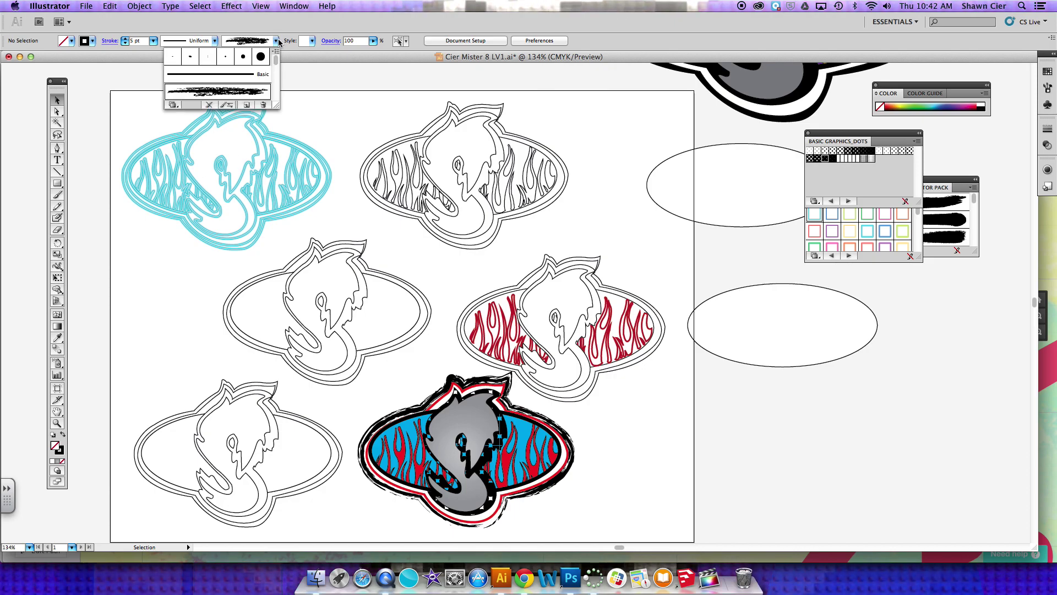
{"action": "left_click", "coordinate": [71, 42]}
{"action": "left_click", "coordinate": [72, 42]}
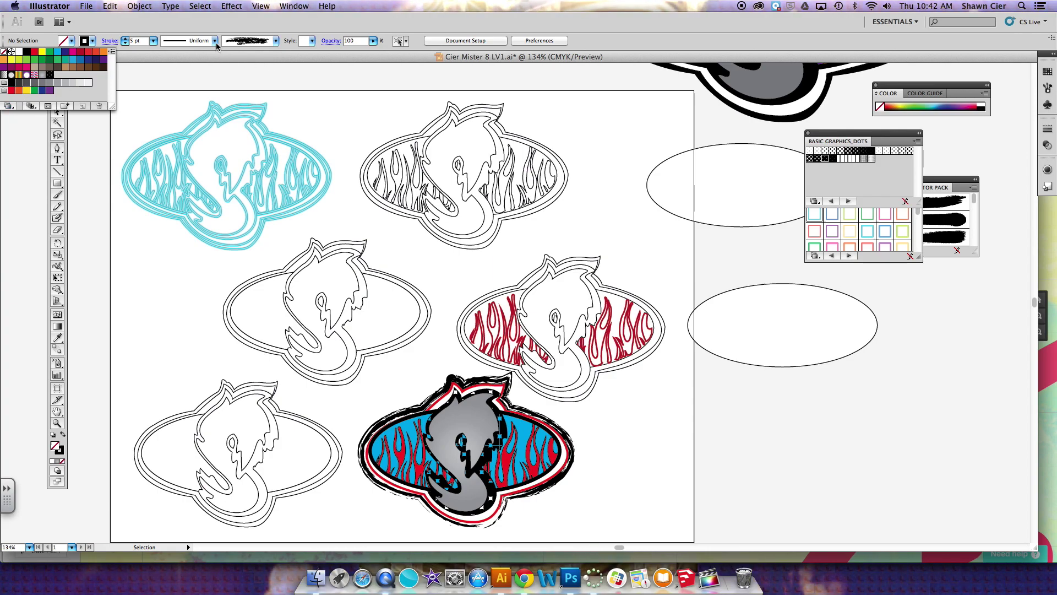
{"action": "left_click", "coordinate": [312, 41]}
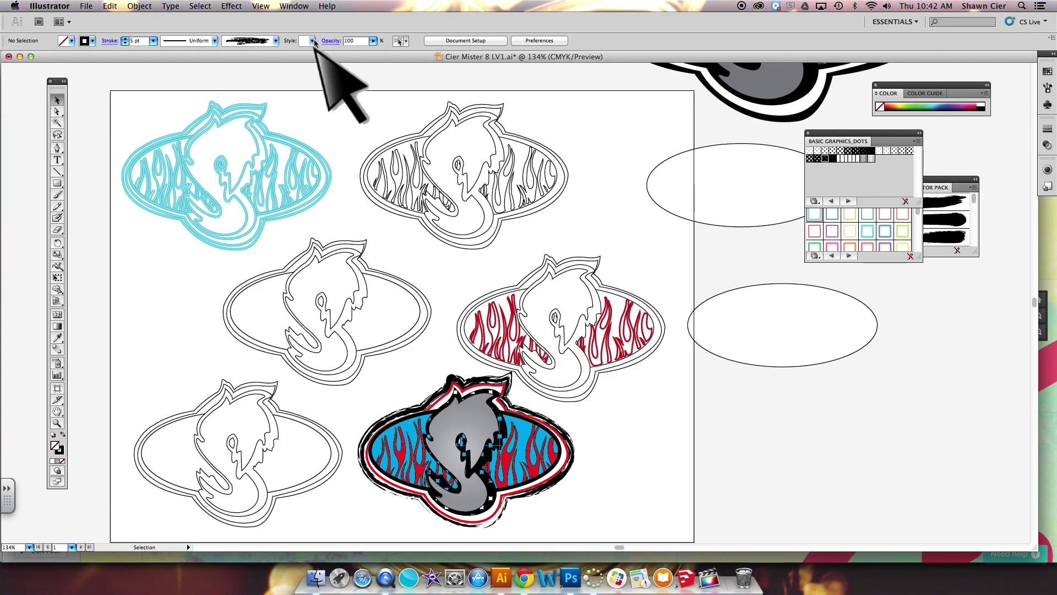
{"action": "left_click", "coordinate": [312, 41]}
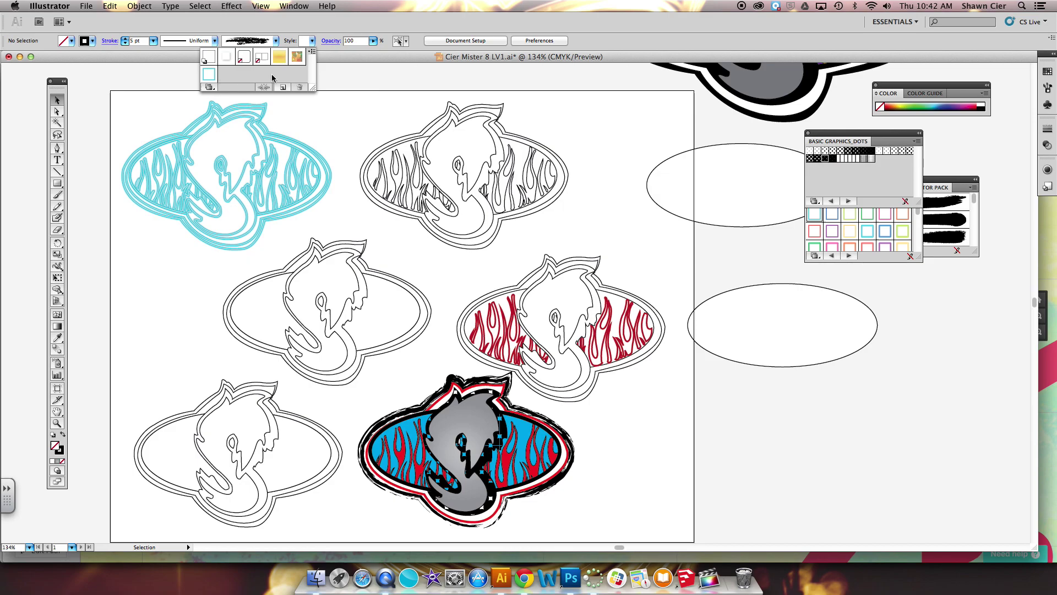
{"action": "left_click", "coordinate": [211, 87]}
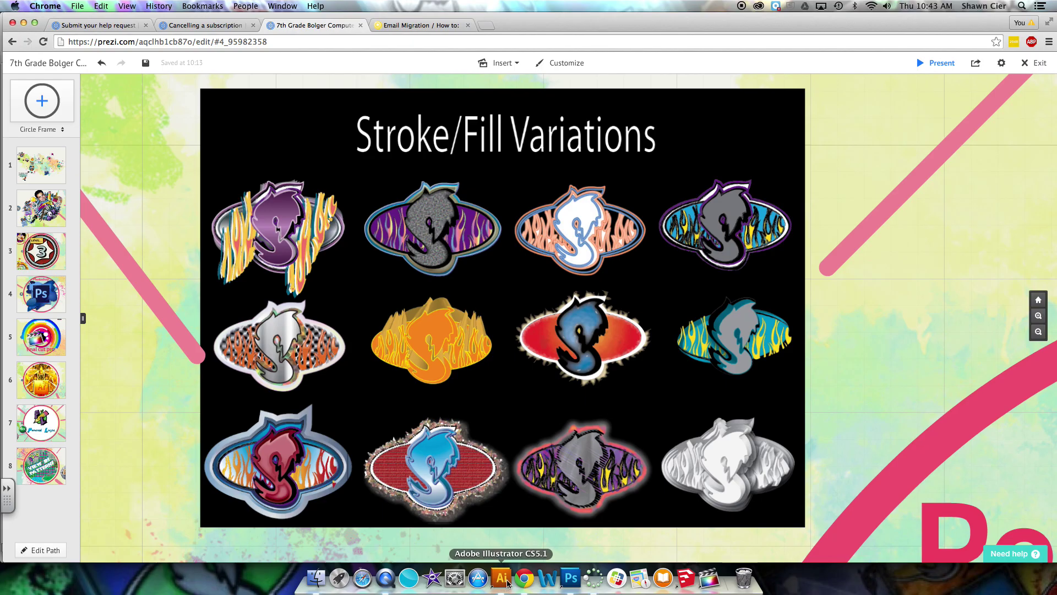